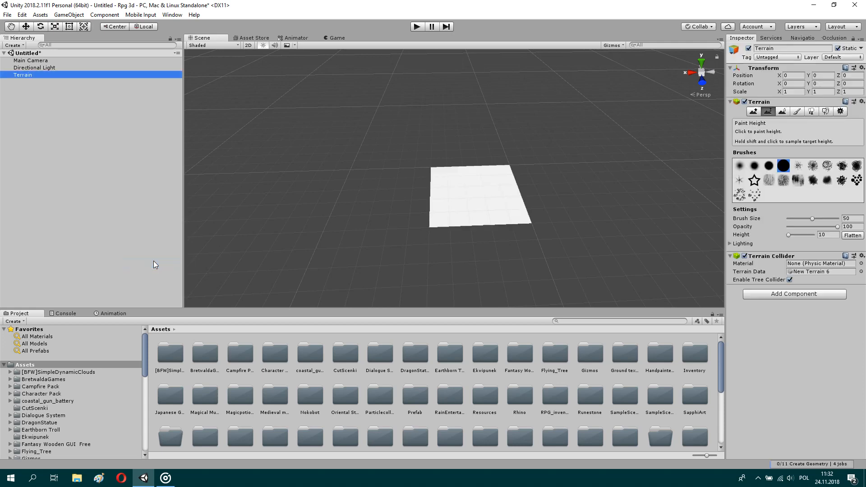
- Paint a raised plateau in the middle of the terrain using Paint Height with the height set to 30
double_click(48, 78)
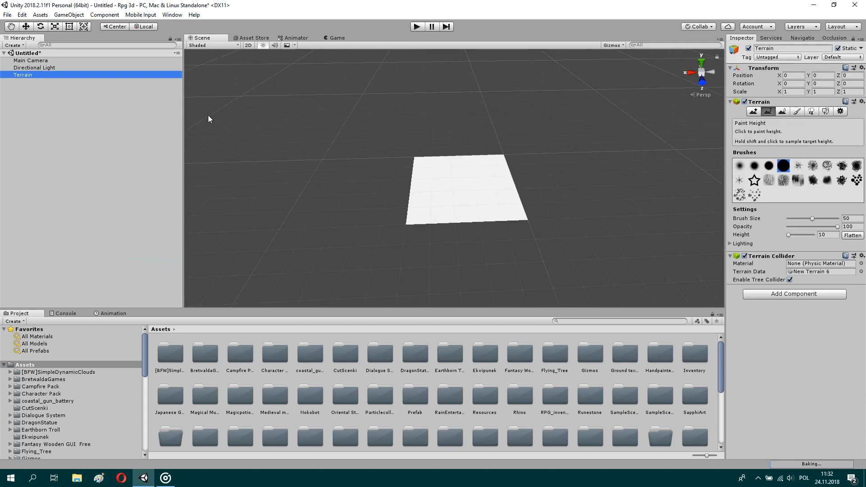
scroll(401, 134, up, 5)
scroll(401, 134, up, 3)
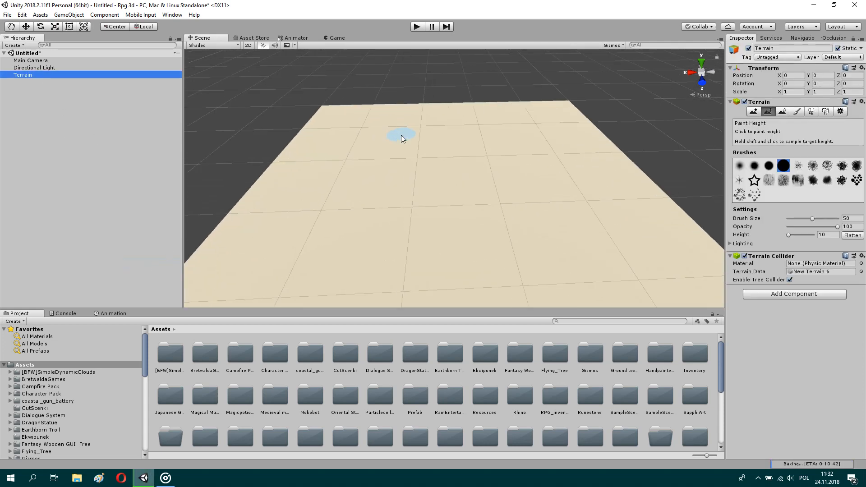
mouse_move(402, 134)
alt+mouse_down()
mouse_move(248, 145)
mouse_move(248, 153)
mouse_move(306, 167)
alt+mouse_up()
click(753, 111)
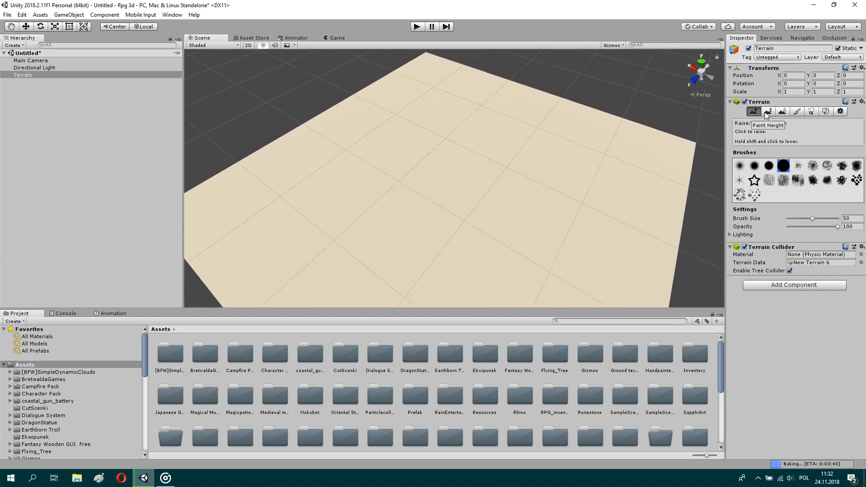
mouse_move(565, 154)
right_down()
mouse_move(508, 149)
mouse_move(527, 143)
right_up()
click(767, 111)
click(826, 234)
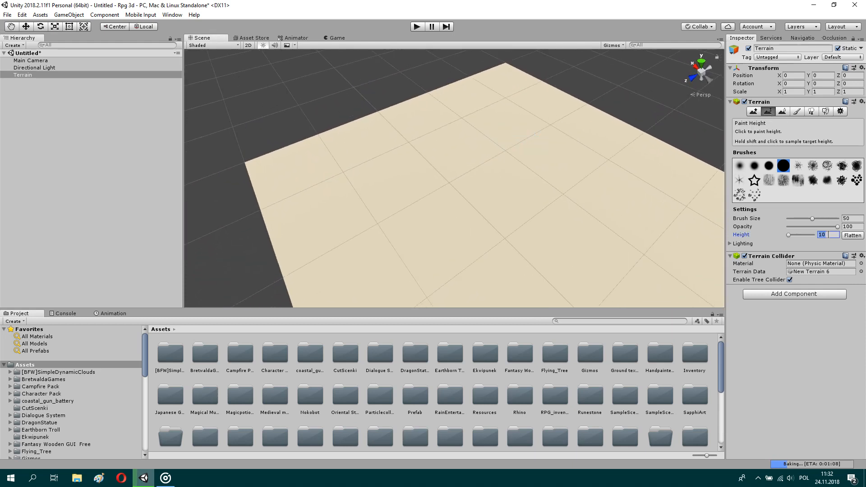
text(30)
mouse_move(483, 194)
mouse_down()
mouse_move(471, 191)
mouse_move(496, 191)
mouse_move(454, 194)
mouse_move(510, 209)
mouse_move(464, 177)
mouse_up()
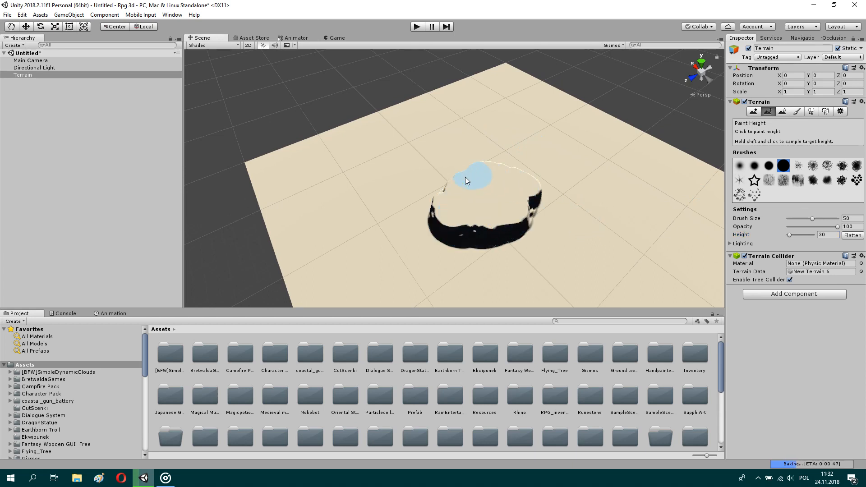
- Repaint the plateau and the ground around it with the paint height set to 10
click(829, 234)
text(1)
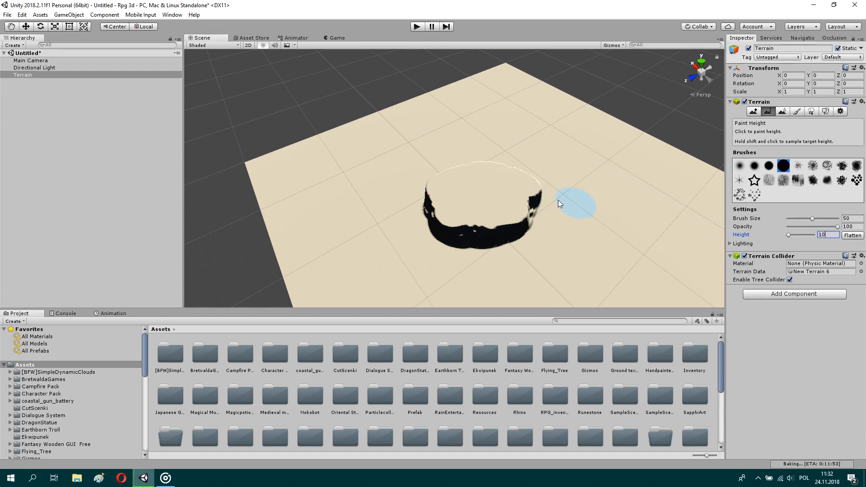
mouse_move(558, 199)
mouse_down()
mouse_move(515, 211)
mouse_move(472, 182)
mouse_move(496, 218)
mouse_move(446, 190)
mouse_move(528, 184)
mouse_up()
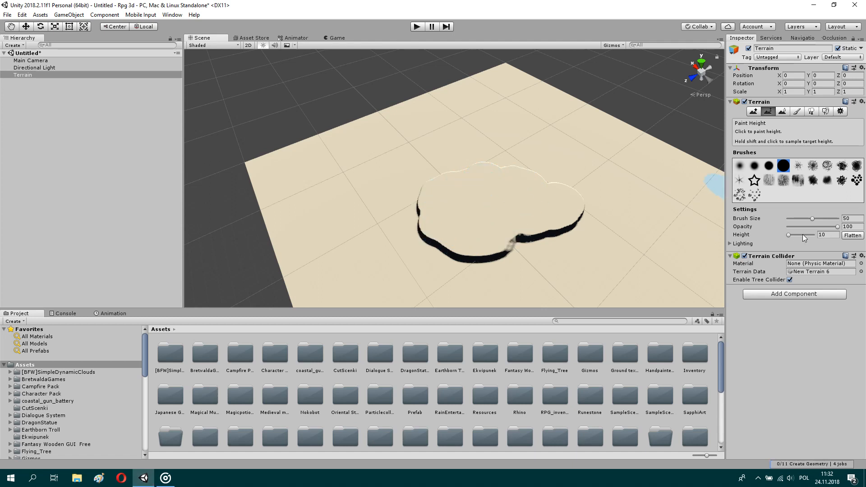
- Level the raised patch in the middle of the terrain by painting it at height 0
click(817, 235)
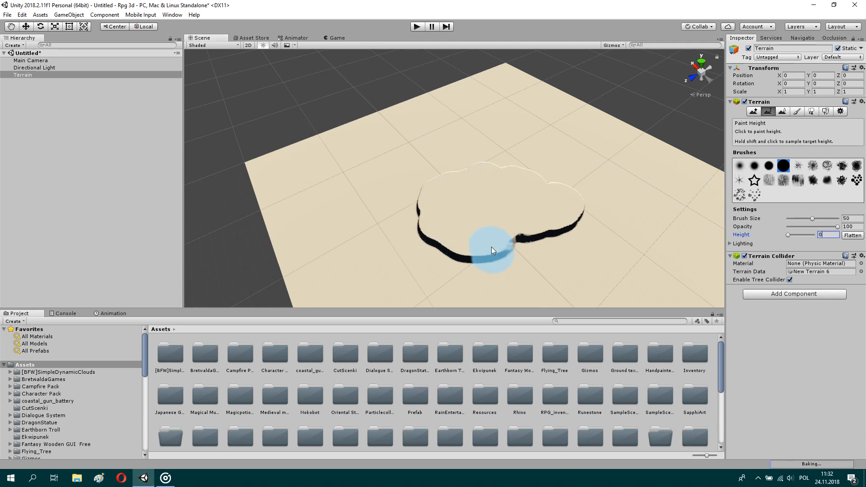
text(0)
mouse_move(491, 247)
mouse_down()
mouse_move(453, 245)
mouse_move(445, 202)
mouse_move(567, 197)
mouse_move(503, 237)
mouse_move(492, 231)
mouse_move(543, 180)
mouse_move(418, 239)
mouse_up()
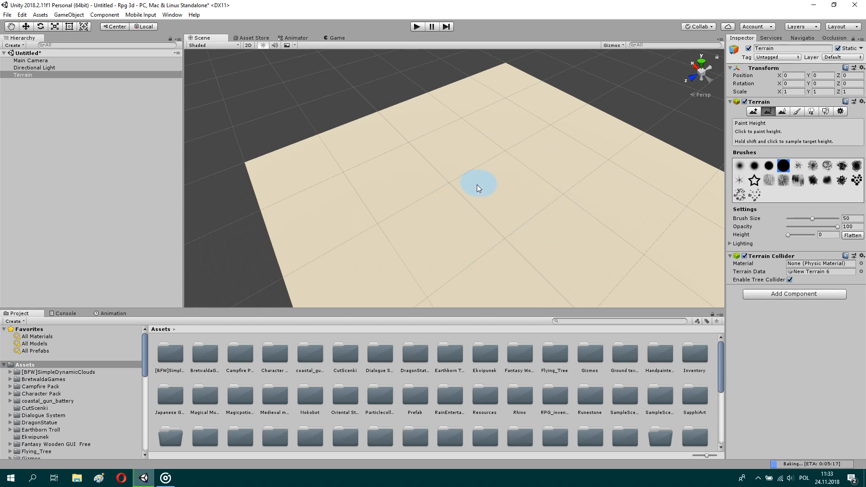
- Paint a raised rim at height 10 with brush size 50 around one terrain corner and along the adjoining edge to the next corner
click(823, 235)
text(1)
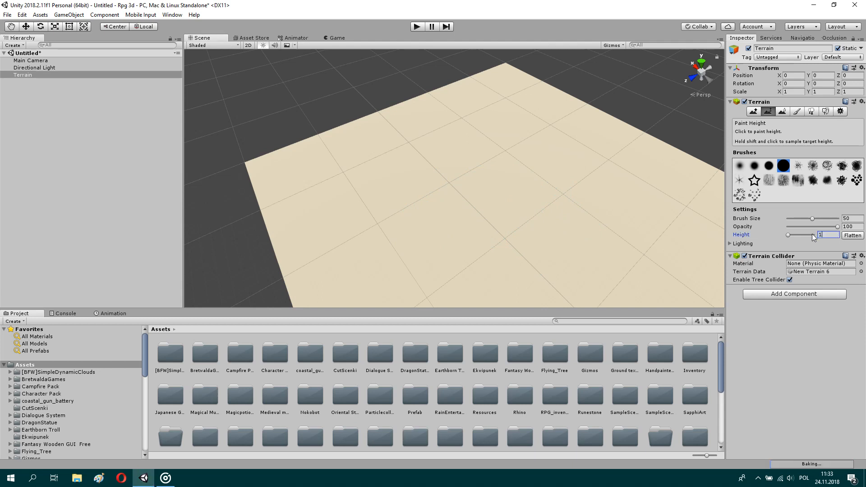
drag(811, 218, 832, 218)
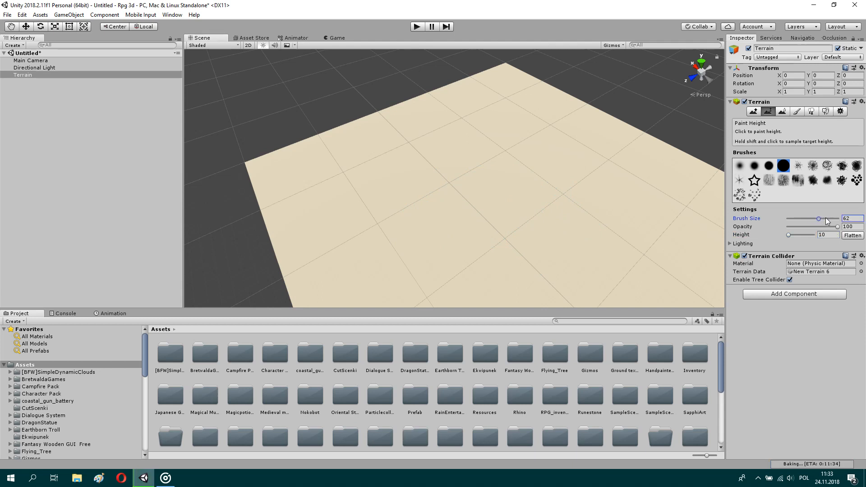
click(843, 218)
text(50)
alt+drag(518, 168, 403, 131)
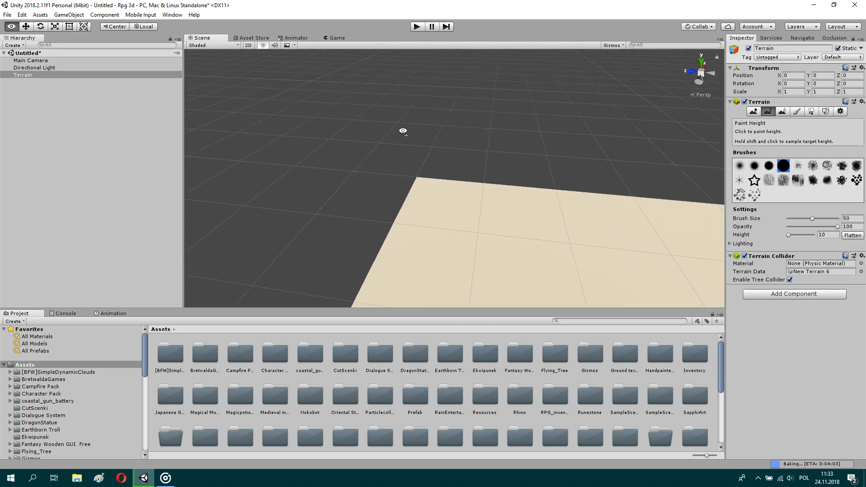
right_drag(402, 131, 422, 160)
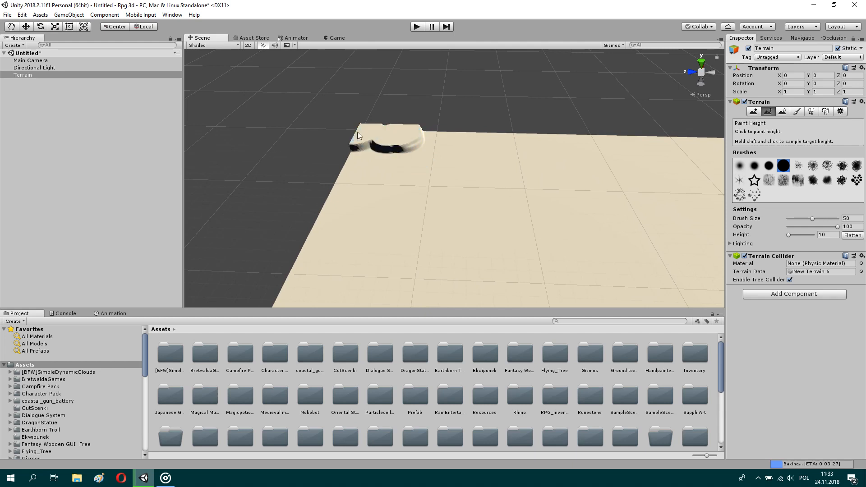
mouse_move(406, 131)
mouse_down()
mouse_move(596, 137)
mouse_move(458, 131)
mouse_move(374, 140)
mouse_move(313, 258)
mouse_move(351, 163)
mouse_up()
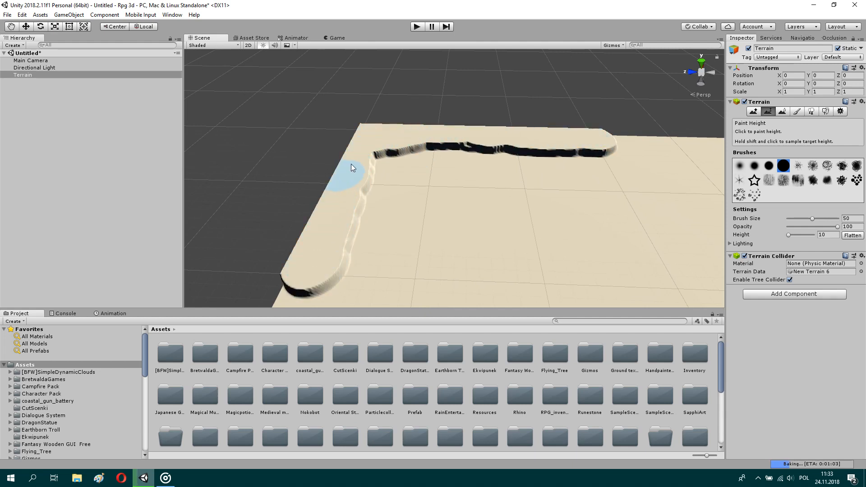
drag(630, 138, 587, 137)
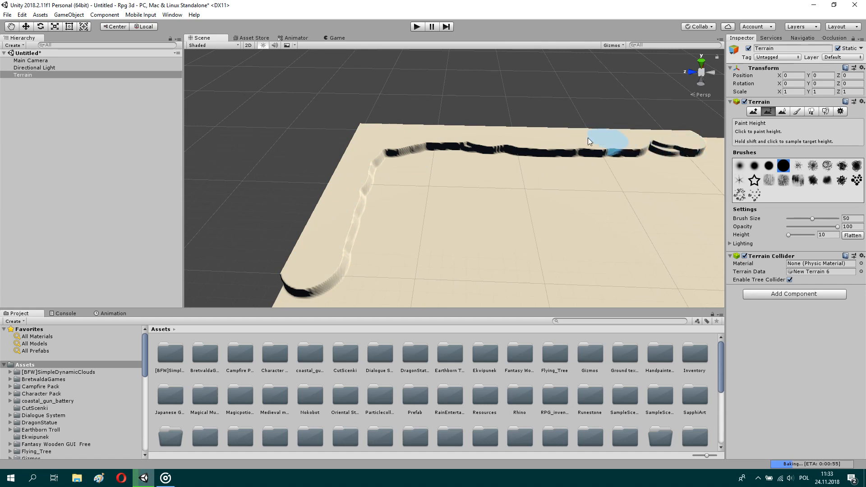
right_drag(588, 137, 647, 128)
drag(603, 115, 565, 118)
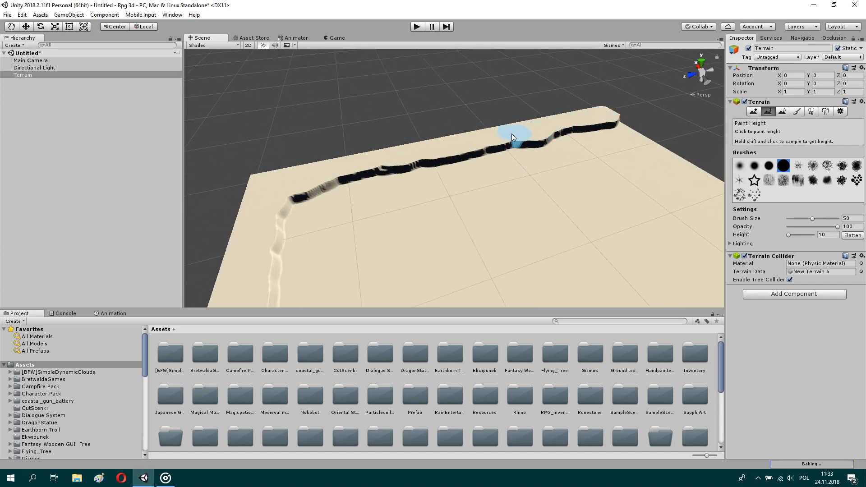
- Extend the raised rim along the next edge of the terrain and around its far corner
mouse_move(511, 134)
mouse_down()
mouse_move(620, 121)
mouse_move(707, 186)
mouse_up()
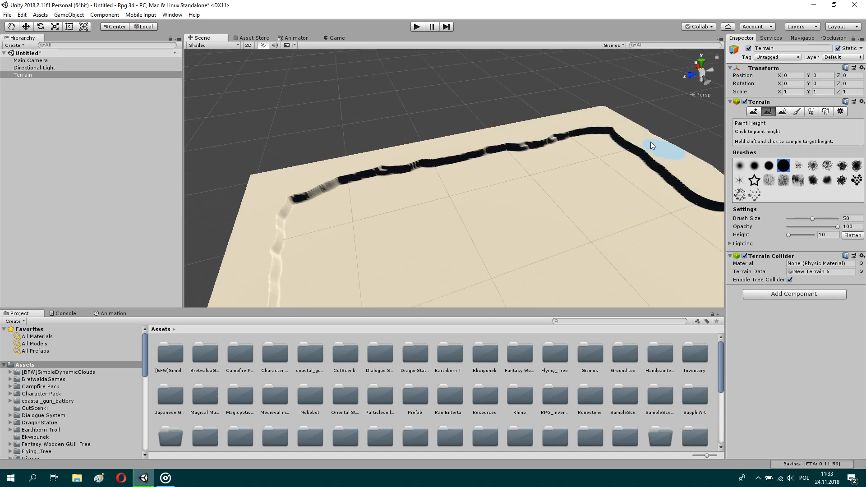
right_drag(650, 141, 591, 117)
drag(556, 100, 438, 88)
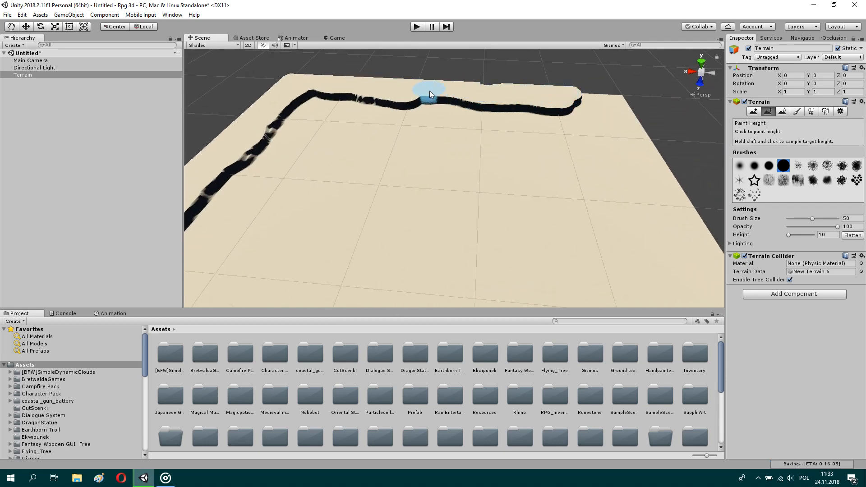
drag(572, 95, 614, 92)
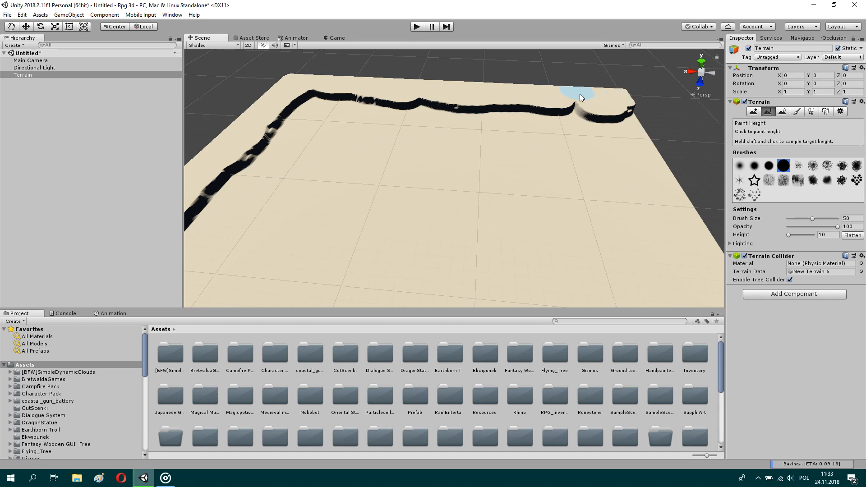
drag(647, 123, 555, 98)
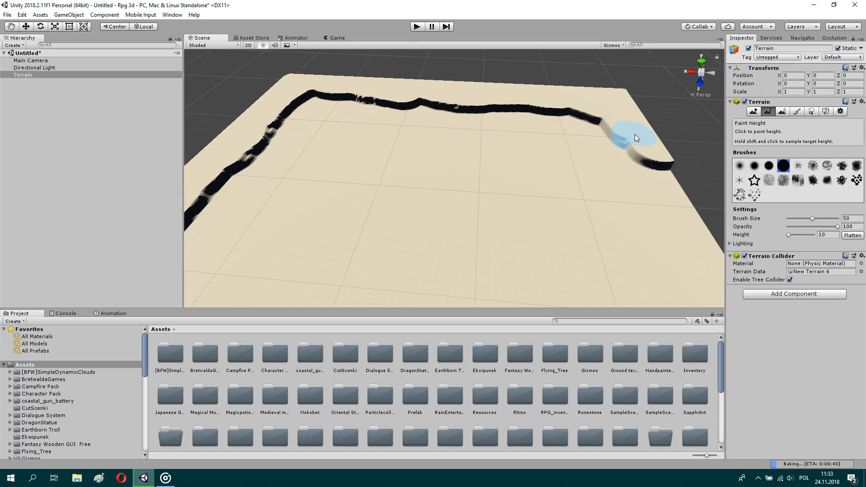
- Continue the raised rim along the remaining terrain edge until it encloses the whole flat area
mouse_move(635, 134)
mouse_down()
mouse_move(702, 287)
mouse_move(695, 304)
mouse_up()
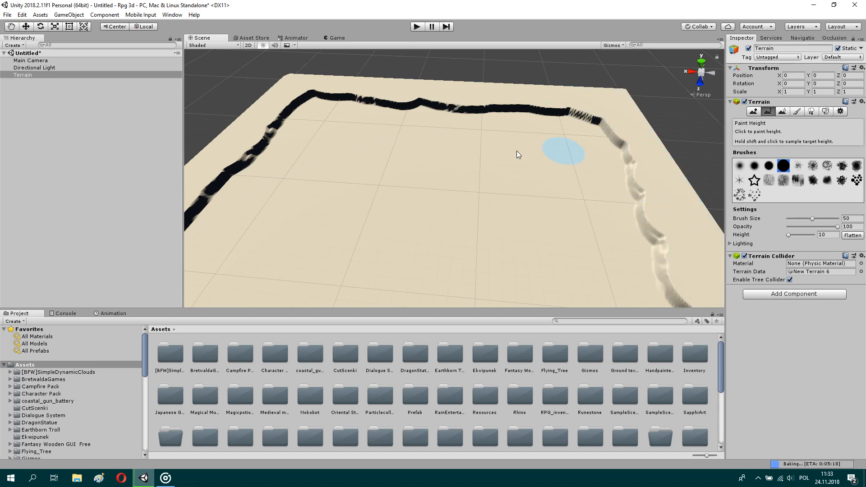
right_drag(517, 151, 611, 161)
drag(580, 158, 671, 231)
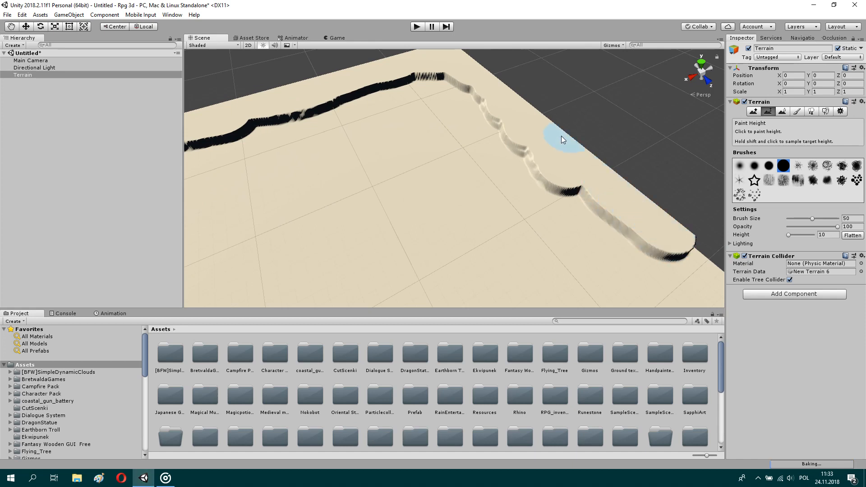
mouse_move(594, 174)
right_down()
mouse_move(605, 135)
mouse_move(587, 125)
right_up()
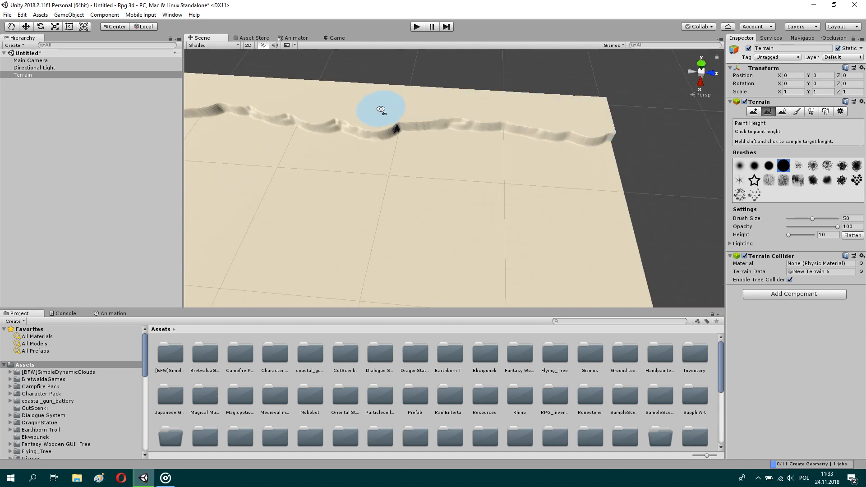
mouse_move(380, 110)
right_down()
mouse_move(540, 99)
mouse_move(498, 120)
mouse_move(657, 164)
mouse_move(299, 135)
mouse_move(534, 167)
right_up()
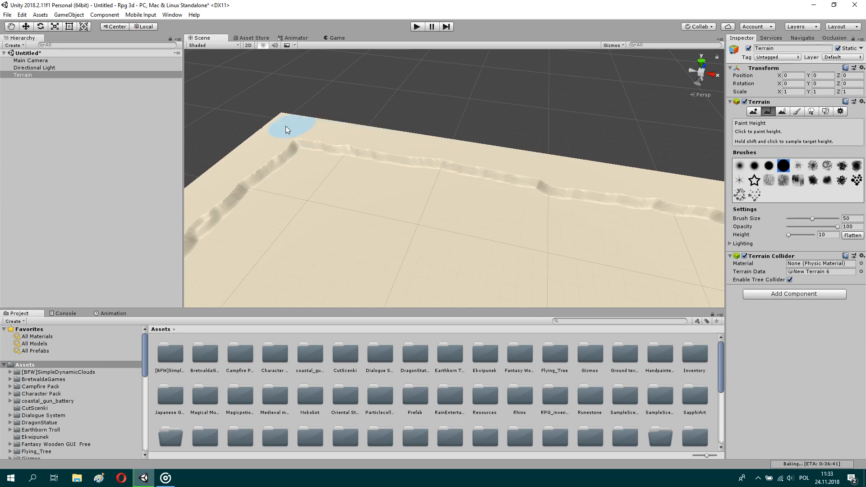
- Smooth the first stretch of the rim's steep inner slope using Smooth Height with brush size 25
mouse_move(357, 155)
right_down()
mouse_move(824, 118)
mouse_move(863, 170)
right_up()
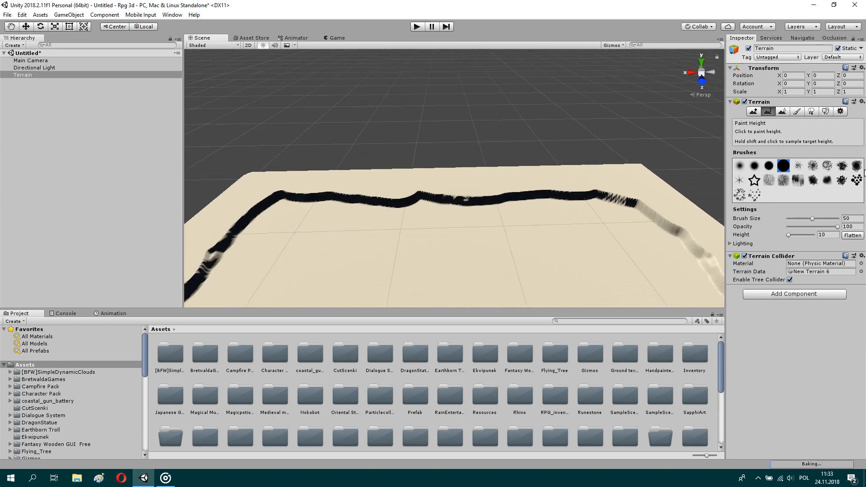
right_drag(601, 169, 445, 197)
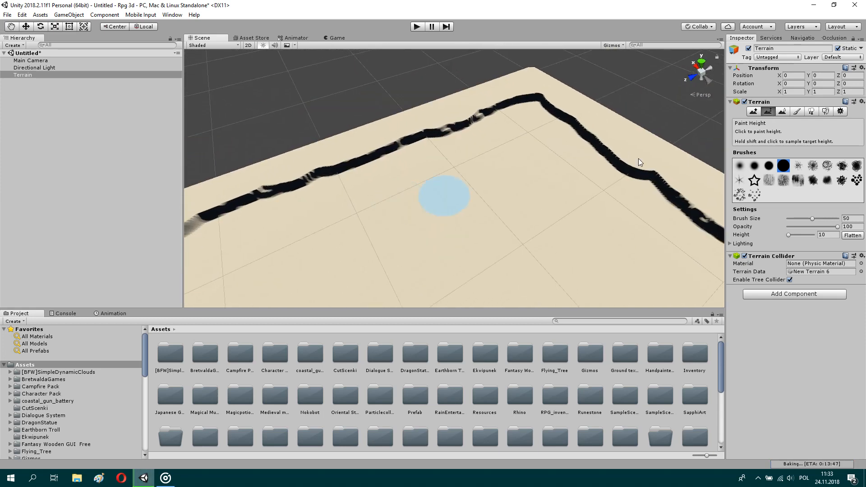
click(782, 111)
mouse_move(572, 194)
right_down()
mouse_move(562, 209)
mouse_move(512, 147)
mouse_move(475, 143)
mouse_move(484, 145)
right_up()
click(841, 209)
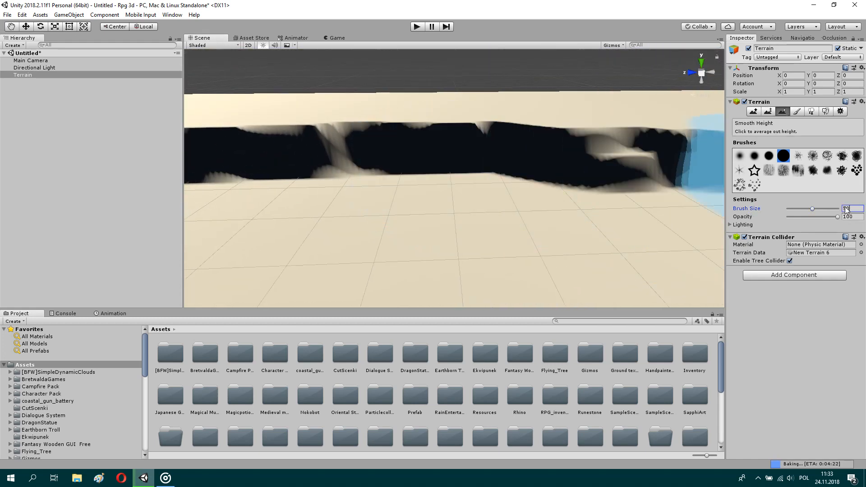
text(25)
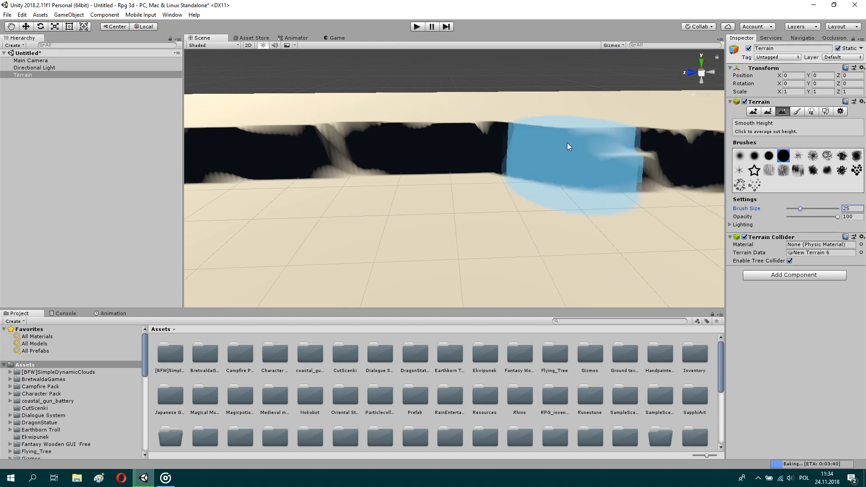
mouse_move(575, 126)
mouse_down()
mouse_move(520, 118)
mouse_move(341, 129)
mouse_move(482, 139)
mouse_move(691, 115)
mouse_up()
mouse_move(468, 108)
right_down()
mouse_move(558, 77)
mouse_move(434, 105)
right_up()
mouse_move(434, 109)
mouse_down()
mouse_move(390, 135)
mouse_move(710, 123)
mouse_up()
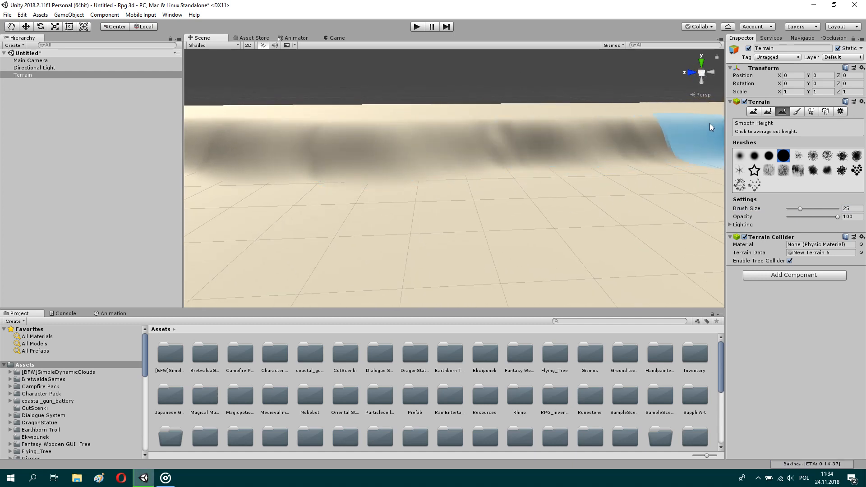
- Smooth the rim's inner slope around the next corner and along the dark, steep edge beyond it
mouse_move(709, 123)
right_down()
mouse_move(485, 67)
mouse_move(504, 67)
right_up()
mouse_move(565, 166)
mouse_down()
mouse_move(438, 150)
mouse_move(339, 155)
mouse_move(619, 184)
mouse_move(676, 180)
mouse_up()
mouse_move(286, 108)
right_down()
mouse_move(466, 108)
mouse_move(497, 133)
right_up()
mouse_move(496, 133)
mouse_down()
mouse_move(325, 137)
mouse_move(534, 139)
mouse_move(603, 121)
mouse_move(699, 121)
mouse_move(434, 122)
mouse_up()
mouse_move(434, 122)
right_down()
mouse_move(529, 43)
mouse_move(532, 107)
right_up()
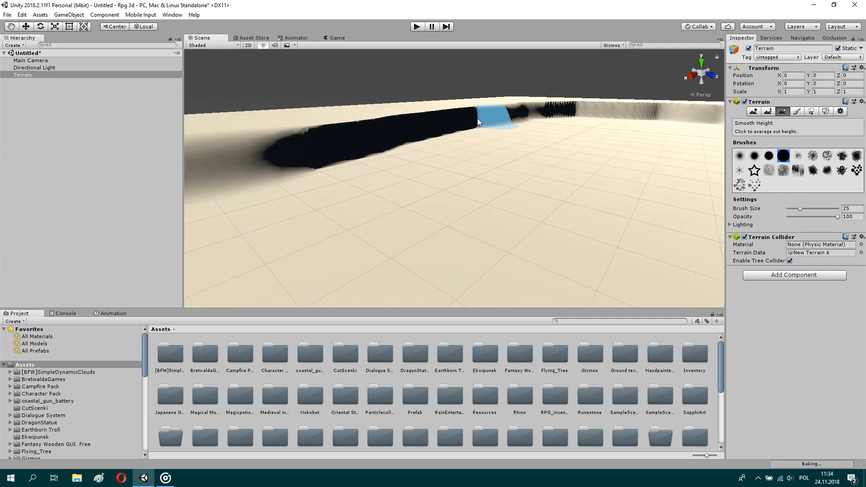
mouse_move(284, 147)
mouse_down()
mouse_move(469, 114)
mouse_move(639, 110)
mouse_move(553, 104)
mouse_move(302, 158)
mouse_up()
mouse_move(301, 156)
right_down()
mouse_move(504, 92)
mouse_move(350, 110)
mouse_move(370, 121)
right_up()
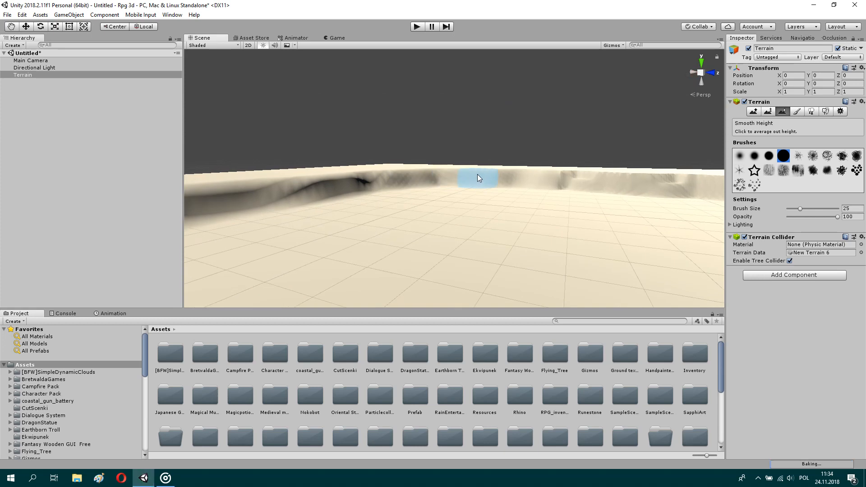
- Smooth the rest of the rim's inner slope around the terrain, including the remaining dark stretch near the corner
mouse_move(689, 183)
right_down()
mouse_move(522, 129)
mouse_move(561, 130)
mouse_move(522, 158)
mouse_move(624, 110)
mouse_move(570, 120)
mouse_move(502, 155)
right_up()
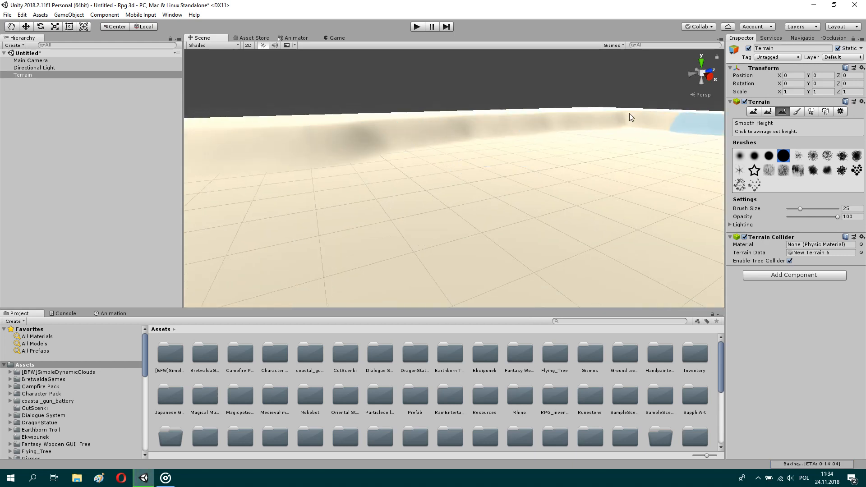
right_drag(629, 112, 657, 109)
mouse_move(685, 125)
mouse_down()
mouse_move(428, 114)
mouse_move(615, 121)
mouse_move(360, 127)
mouse_up()
right_drag(359, 130, 539, 81)
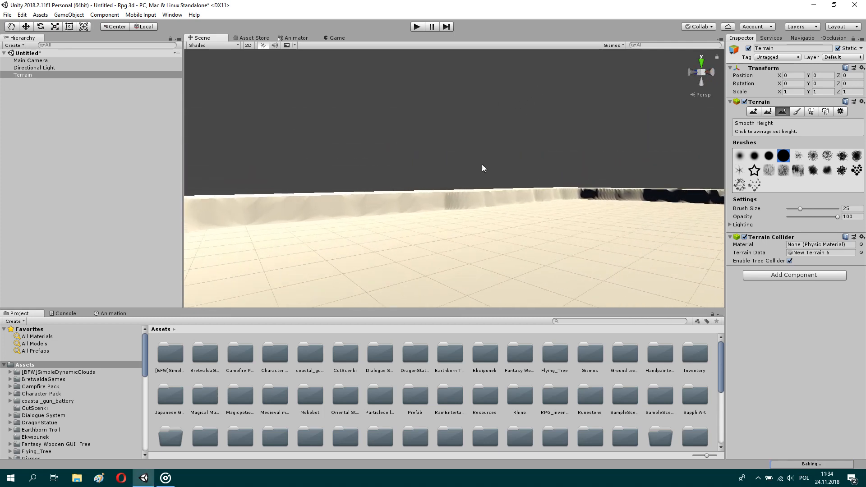
mouse_move(472, 194)
mouse_down()
mouse_move(259, 218)
mouse_move(601, 188)
mouse_move(477, 201)
mouse_move(453, 194)
mouse_up()
mouse_move(453, 194)
right_down()
mouse_move(275, 282)
mouse_move(486, 280)
mouse_move(557, 210)
right_up()
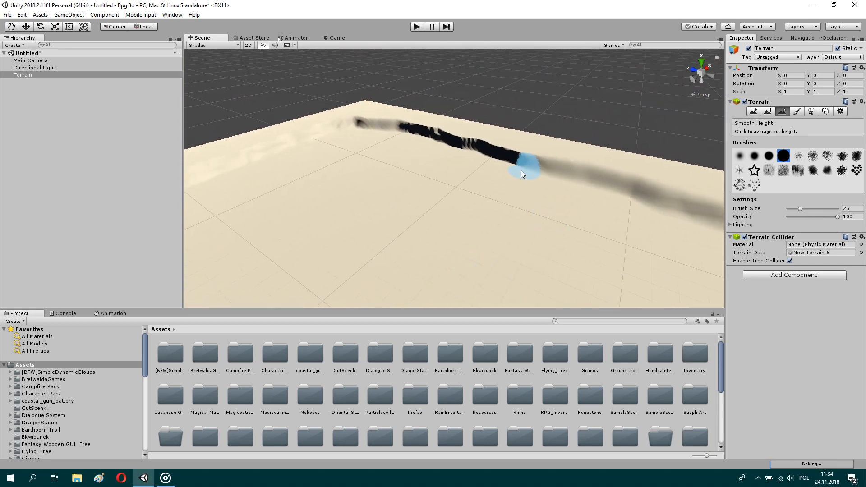
mouse_move(520, 171)
mouse_down()
mouse_move(478, 149)
mouse_move(410, 140)
mouse_up()
mouse_move(349, 125)
mouse_down()
mouse_move(504, 151)
mouse_move(250, 138)
mouse_move(496, 151)
mouse_up()
right_drag(496, 151, 266, 142)
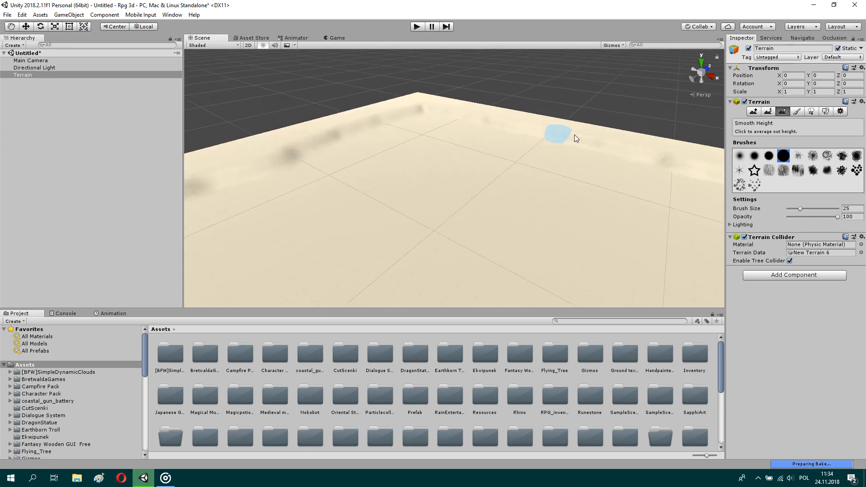
- Smooth the remaining rough stretches of the rim's inner slope on both sides of the far corner
mouse_move(574, 134)
mouse_down()
mouse_move(697, 169)
mouse_move(416, 99)
mouse_up()
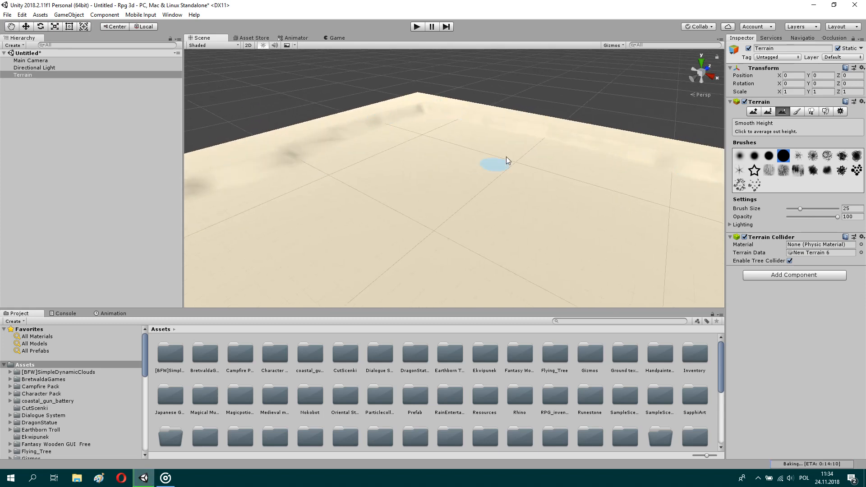
right_drag(506, 156, 401, 155)
mouse_move(439, 170)
mouse_down()
mouse_move(399, 189)
mouse_move(336, 185)
mouse_up()
right_drag(337, 186, 450, 282)
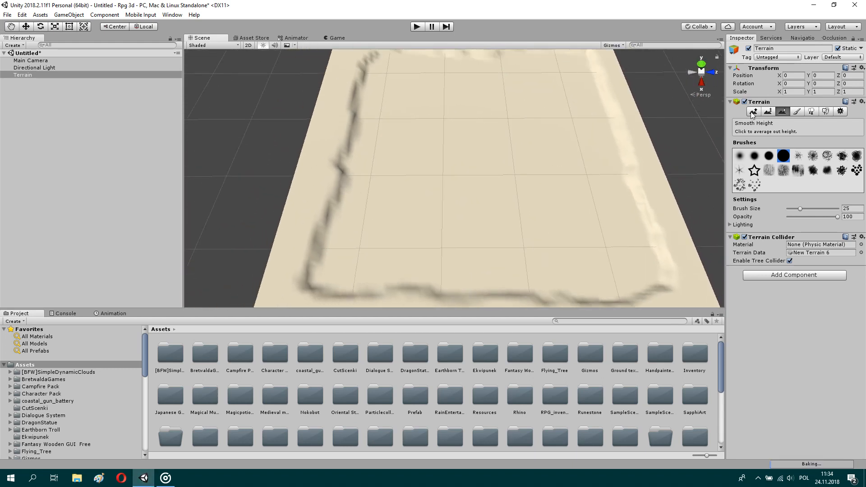
- Raise a tall mountain in the middle of the flat area using Raise/Lower Terrain with brush size 90 and opacity 25
click(753, 112)
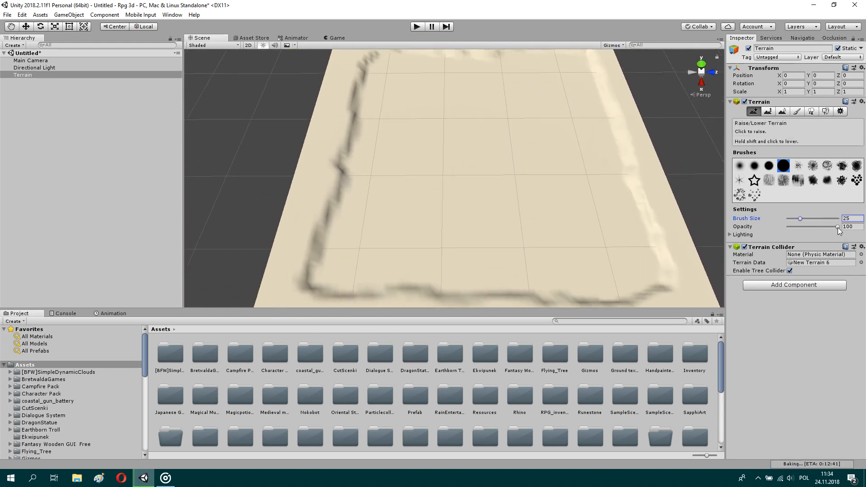
drag(837, 228, 811, 230)
text(25)
click(851, 218)
text(90)
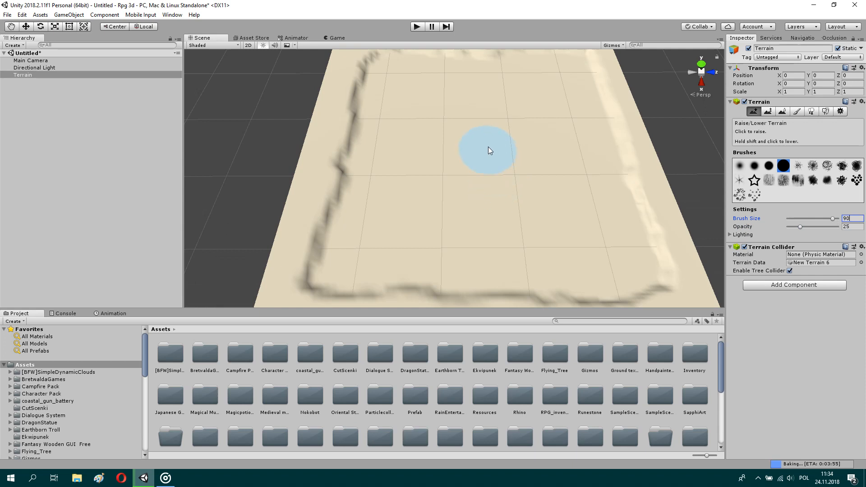
mouse_move(489, 149)
mouse_down()
mouse_move(472, 131)
mouse_move(522, 132)
mouse_move(463, 121)
mouse_move(592, 122)
mouse_up()
key(w)
mouse_move(592, 122)
right_down()
mouse_move(565, 104)
mouse_move(344, 73)
mouse_move(325, 79)
right_up()
key(d)
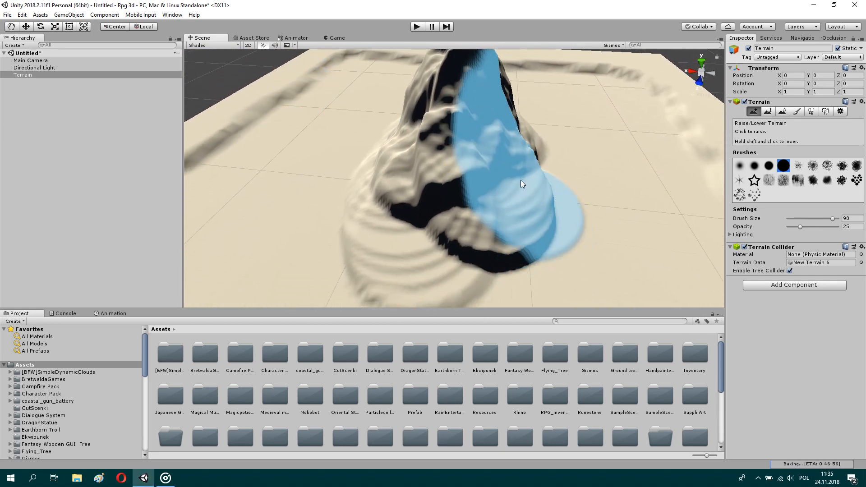
scroll(520, 180, down, 5)
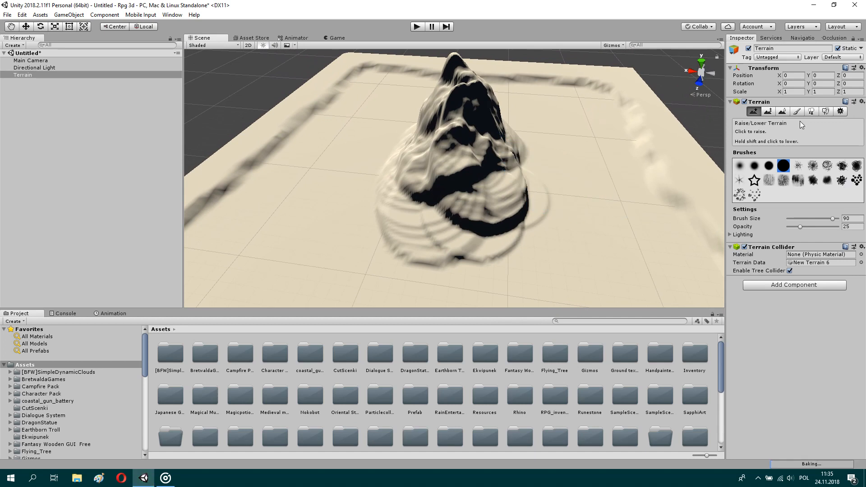
click(797, 112)
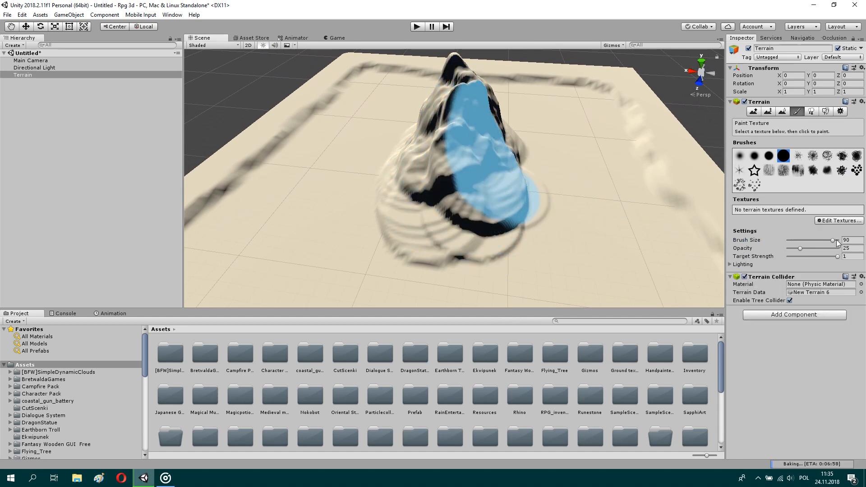
click(806, 248)
drag(823, 250, 825, 250)
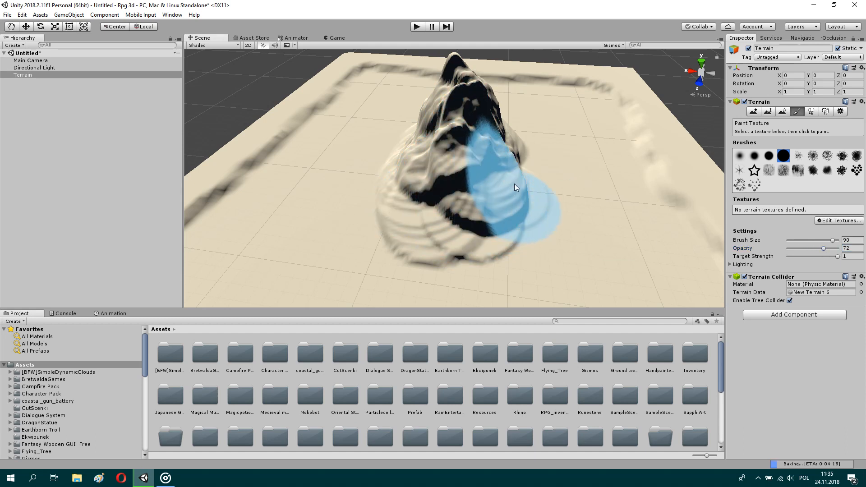
- Smooth the mountain's jagged slopes from several sides using Smooth Height with brush size 90 and opacity 76
click(786, 111)
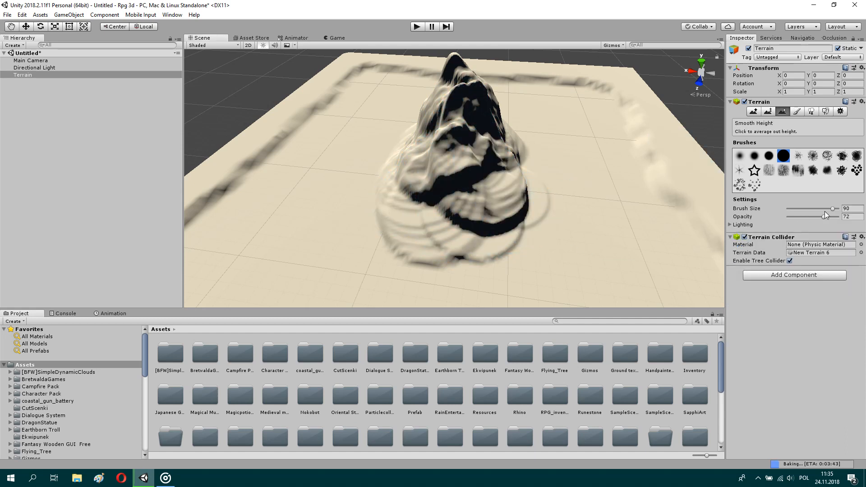
drag(823, 216, 825, 218)
mouse_move(458, 189)
mouse_down()
mouse_move(478, 166)
mouse_move(409, 193)
mouse_move(515, 180)
mouse_move(489, 156)
mouse_move(408, 175)
mouse_move(500, 211)
mouse_up()
key(w)
mouse_move(500, 211)
right_down()
mouse_move(439, 195)
mouse_move(485, 187)
mouse_move(406, 184)
mouse_move(595, 187)
mouse_move(671, 178)
mouse_move(479, 130)
right_up()
mouse_move(479, 131)
mouse_down()
mouse_move(418, 84)
mouse_move(429, 83)
mouse_move(383, 161)
mouse_move(345, 181)
mouse_up()
right_drag(344, 182, 523, 188)
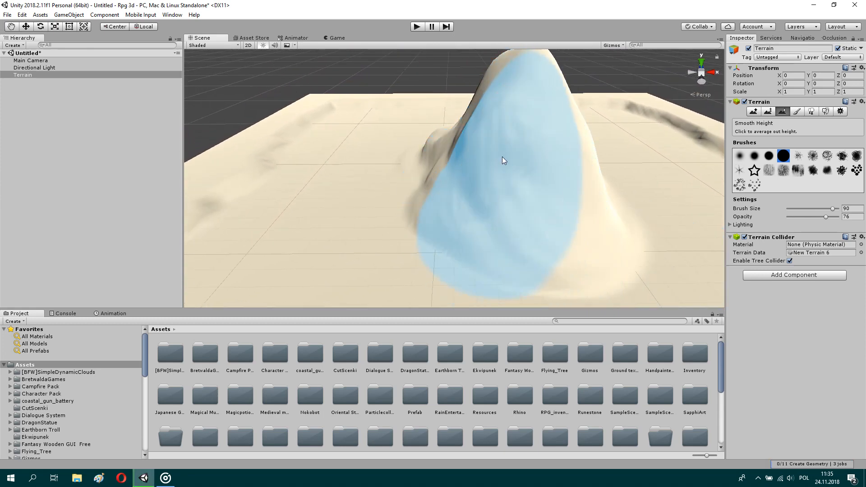
- Raise bumpy hills along one side of the rim using Raise/Lower Terrain with the scattered-dots brush at opacity 13
mouse_move(542, 148)
right_down()
mouse_move(646, 130)
mouse_move(773, 209)
mouse_move(752, 197)
mouse_move(753, 180)
right_up()
click(758, 110)
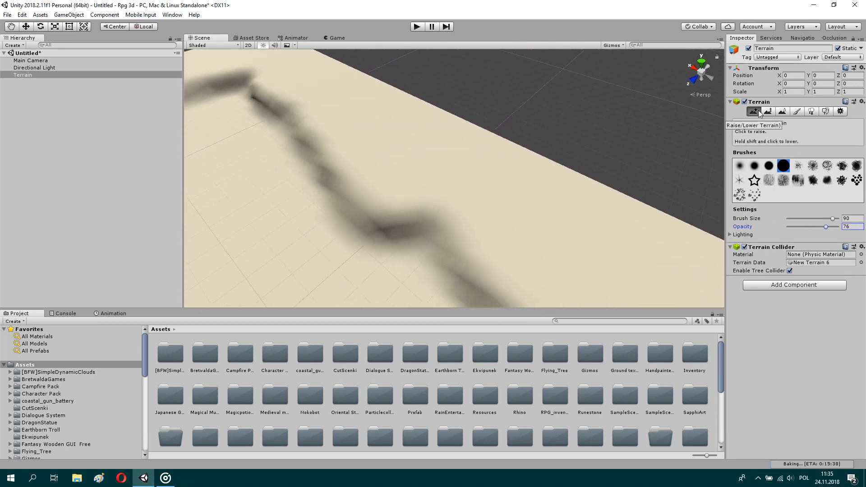
click(855, 180)
click(827, 224)
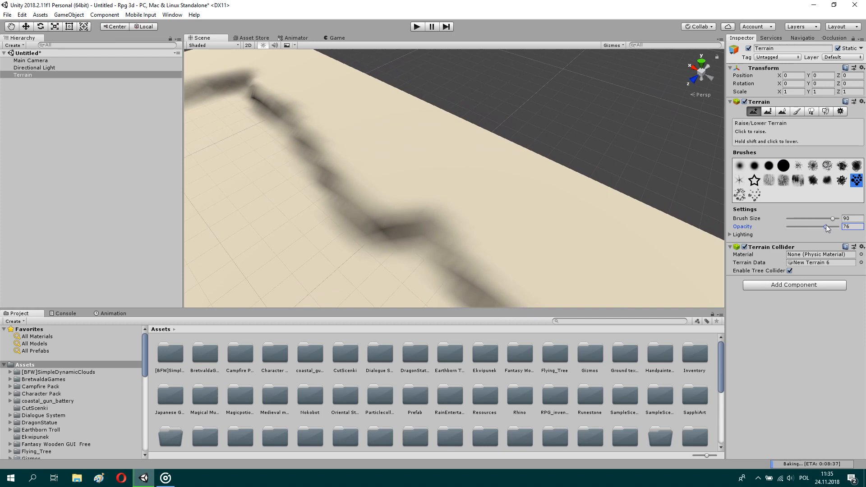
drag(825, 224, 795, 226)
mouse_move(471, 150)
mouse_down()
mouse_move(597, 215)
mouse_move(364, 91)
mouse_move(399, 137)
mouse_up()
mouse_move(399, 138)
right_down()
mouse_move(478, 137)
mouse_move(489, 154)
right_up()
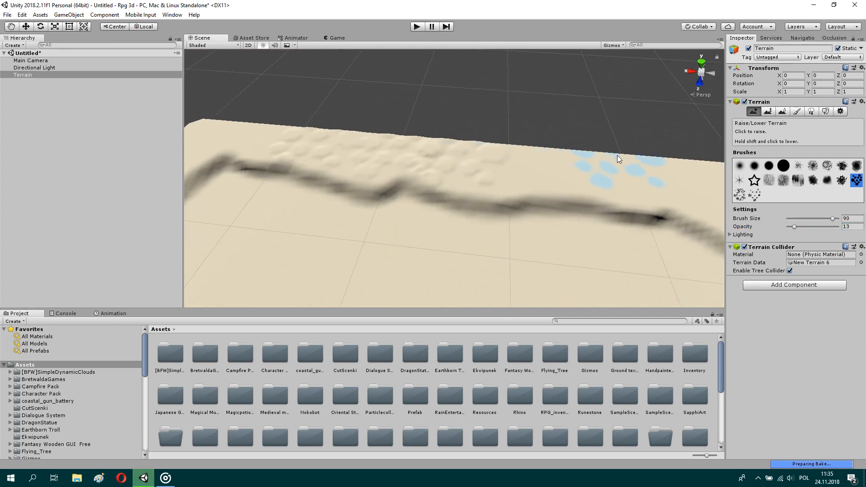
mouse_move(617, 155)
mouse_down()
mouse_move(550, 163)
mouse_move(371, 135)
mouse_up()
right_drag(455, 126, 401, 135)
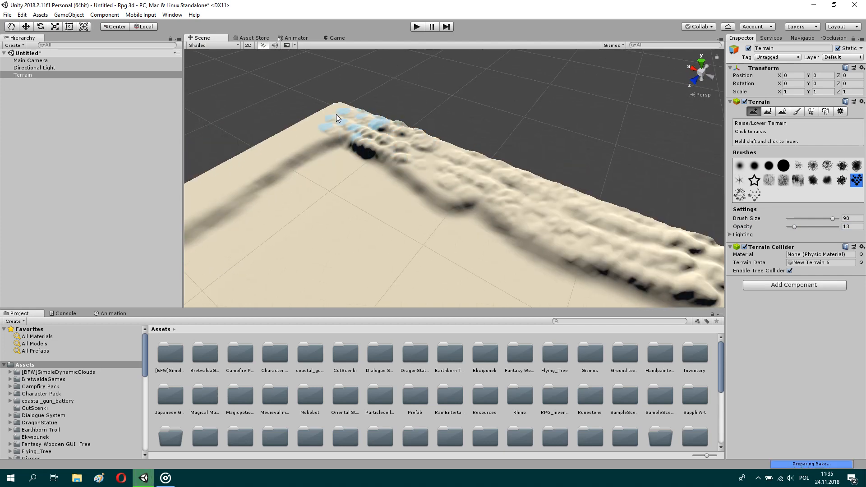
- Raise bumpy hills along the adjoining side of the rim with the scattered-dots brush at opacity 8
mouse_move(336, 114)
right_down()
mouse_move(496, 113)
mouse_move(532, 122)
right_up()
scroll(502, 191, up, 10)
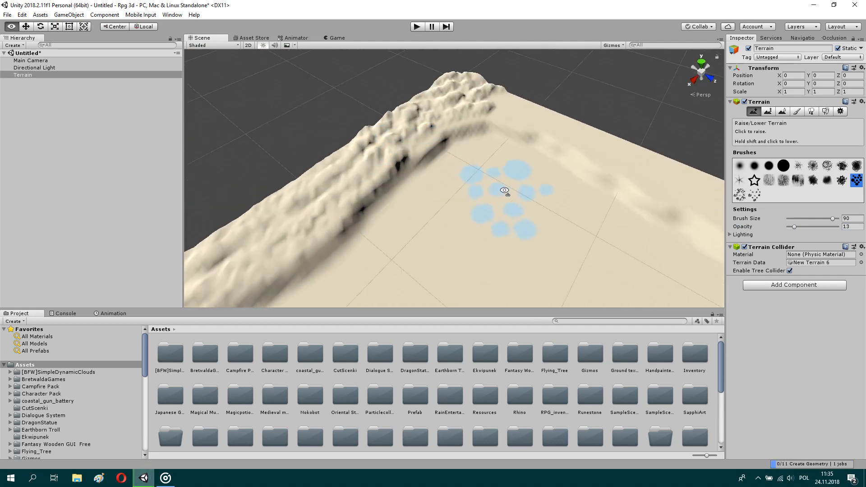
mouse_move(508, 191)
right_down()
mouse_move(356, 34)
mouse_move(130, 31)
mouse_move(139, 26)
mouse_move(228, 160)
mouse_move(229, 179)
mouse_move(166, 190)
mouse_move(153, 183)
right_up()
drag(793, 227, 791, 226)
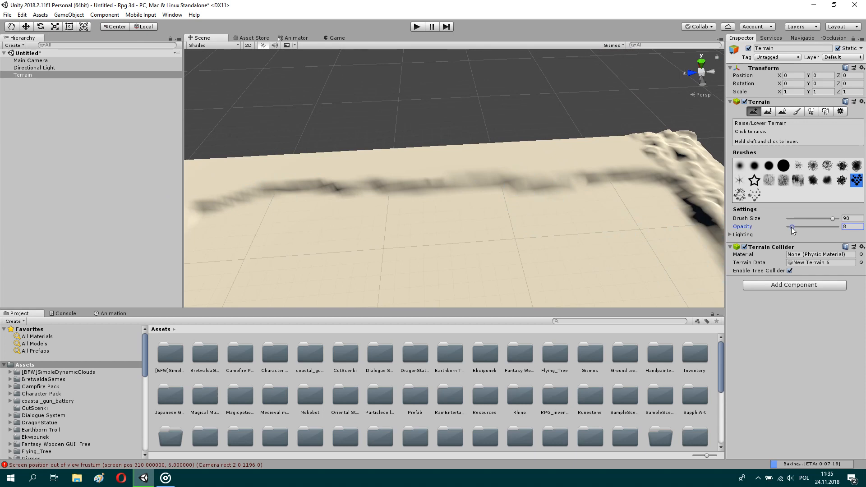
mouse_move(607, 148)
mouse_down()
mouse_move(335, 153)
mouse_move(502, 149)
mouse_move(395, 147)
mouse_up()
- Continue the bumpy hills around the next corner and along the remaining flat side of the rim
right_drag(396, 147, 377, 131)
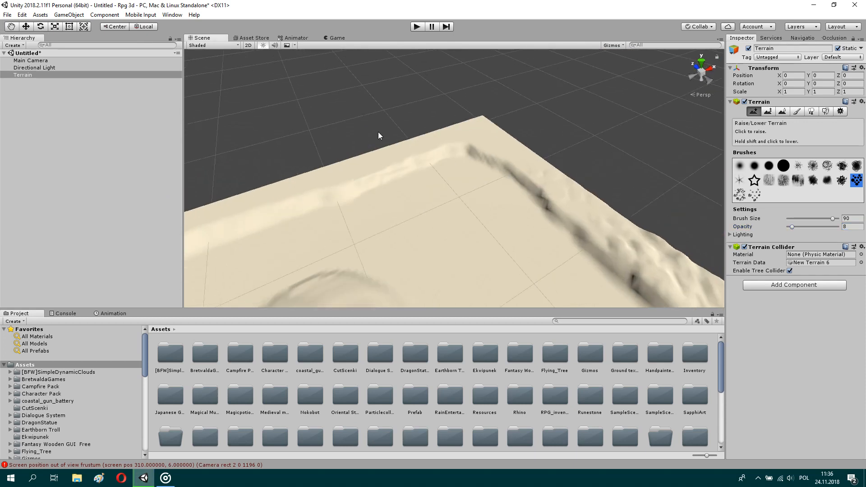
mouse_move(474, 132)
mouse_down()
mouse_move(543, 158)
mouse_move(566, 182)
mouse_move(502, 142)
mouse_move(364, 151)
mouse_move(289, 185)
mouse_move(418, 142)
mouse_up()
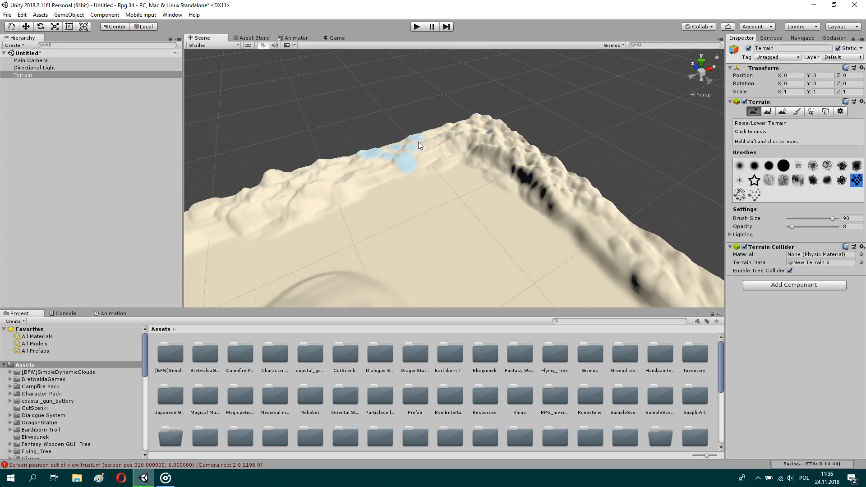
right_drag(418, 141, 294, 125)
mouse_move(331, 136)
mouse_down()
mouse_move(231, 188)
mouse_move(206, 216)
mouse_up()
- Raise smooth, rounded hills in the flat gap left in the rim, up to the corner, using the soft round brush
click(755, 165)
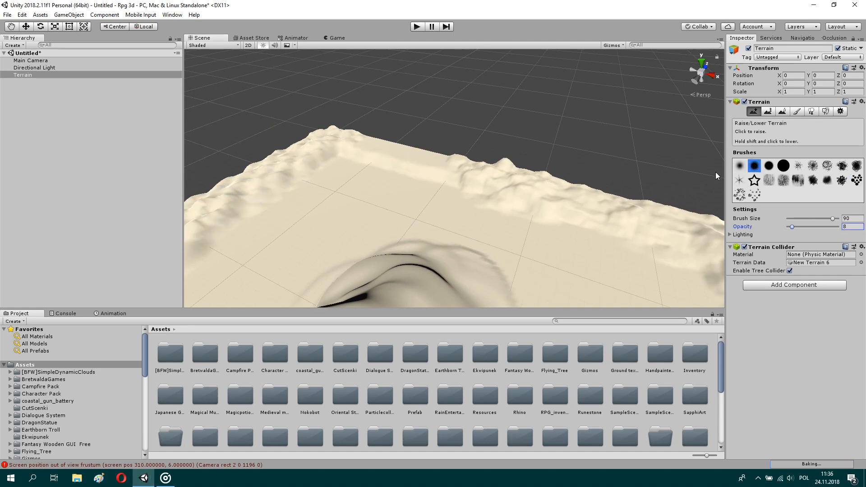
mouse_move(435, 151)
mouse_down()
mouse_move(332, 137)
mouse_move(401, 144)
mouse_move(421, 156)
mouse_move(368, 139)
mouse_move(431, 149)
mouse_move(347, 131)
mouse_move(437, 148)
mouse_up()
right_drag(437, 149, 139, 121)
right_drag(455, 194, 540, 207)
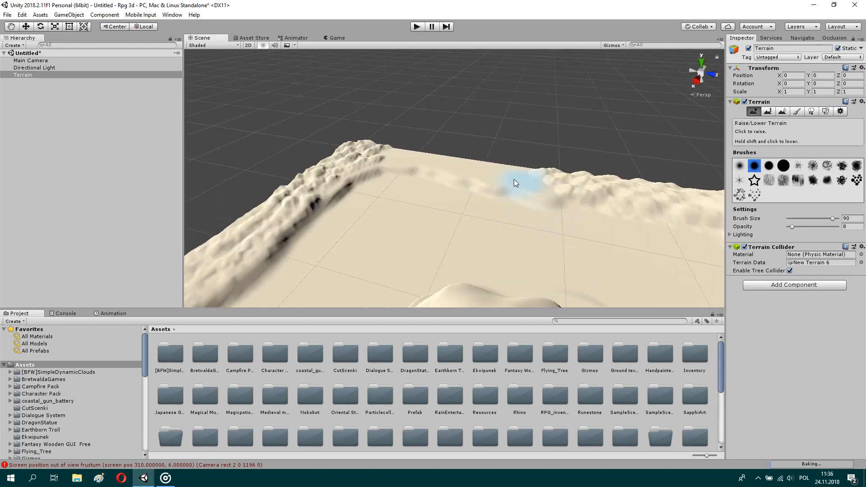
mouse_move(513, 179)
mouse_down()
mouse_move(510, 164)
mouse_move(377, 145)
mouse_move(405, 143)
mouse_up()
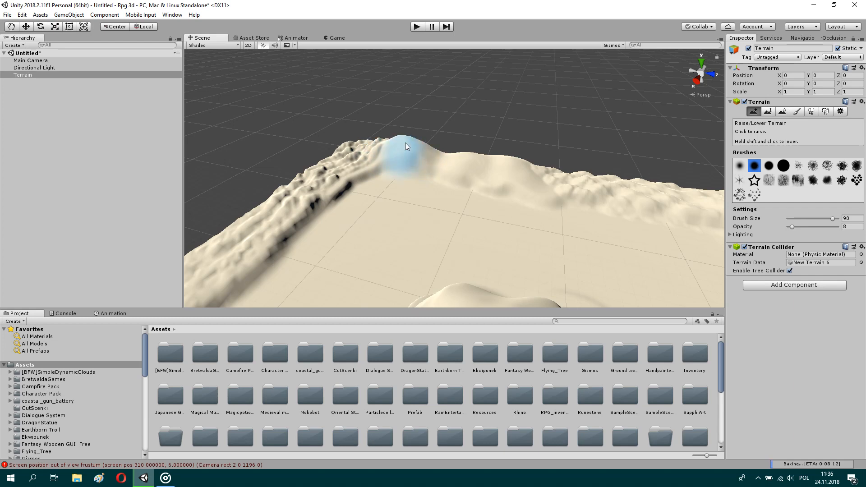
- Start adding a terrain texture for Paint Texture, search for "grass" and choose grassTutorial as its albedo
mouse_move(405, 143)
right_down()
mouse_move(562, 247)
mouse_move(540, 215)
mouse_move(392, 228)
mouse_move(628, 170)
right_up()
key(s)
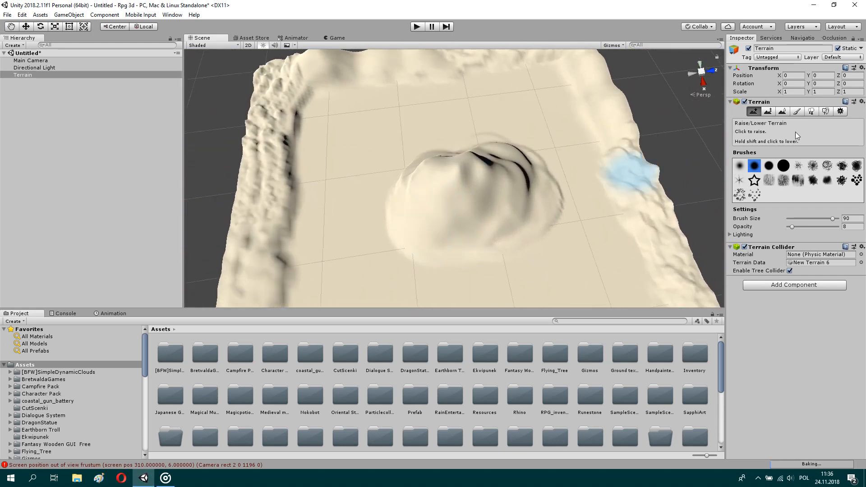
click(796, 113)
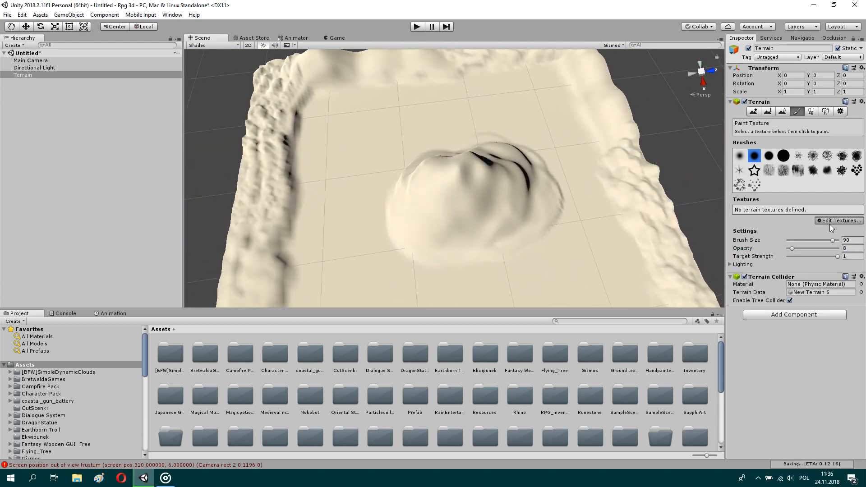
click(829, 222)
click(826, 229)
click(470, 129)
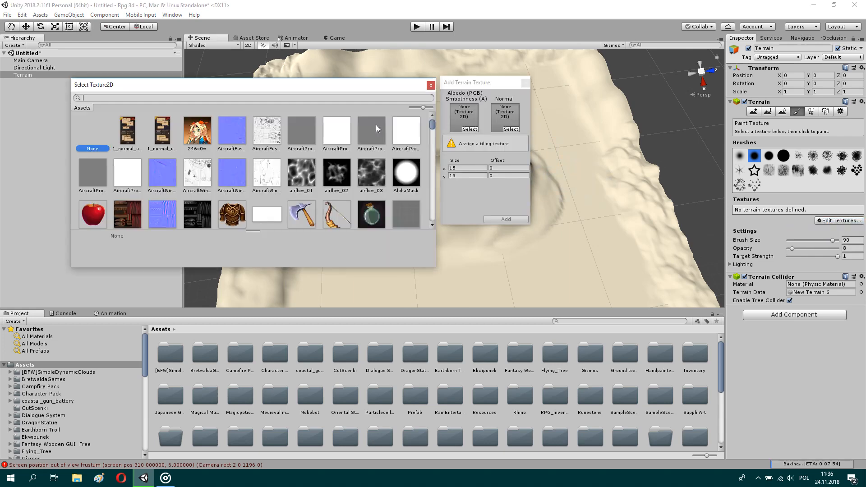
text(grass)
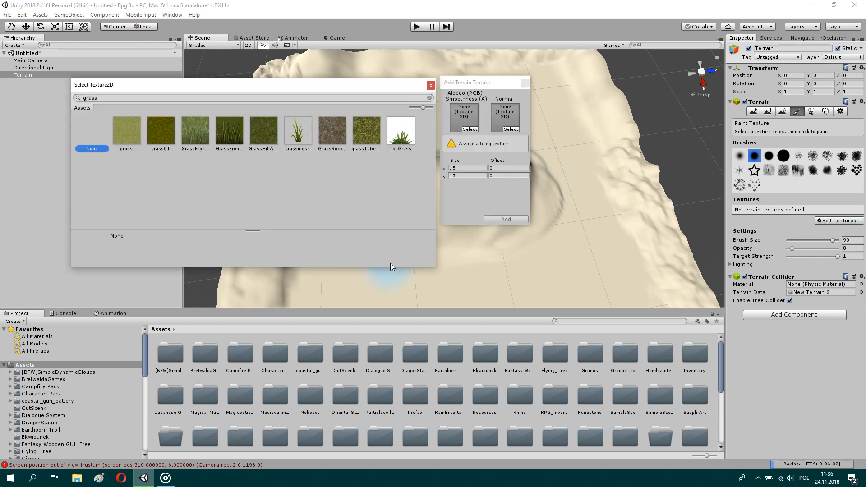
click(367, 135)
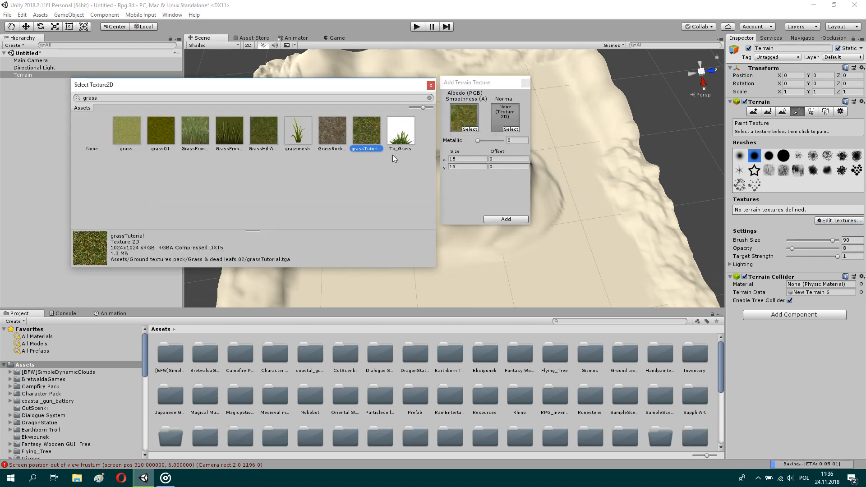
click(430, 85)
- Set the grass texture's tiling size to 4 by 4 and add it to the terrain
click(456, 158)
text(4)
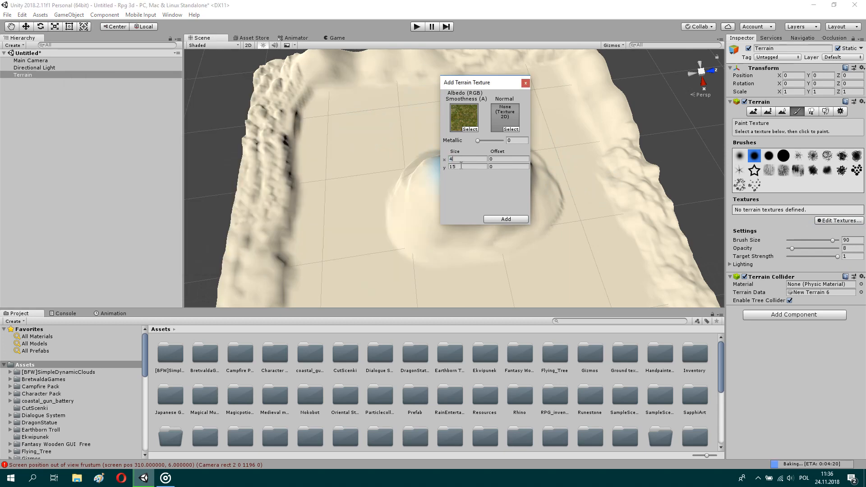
click(453, 166)
text(4)
click(498, 219)
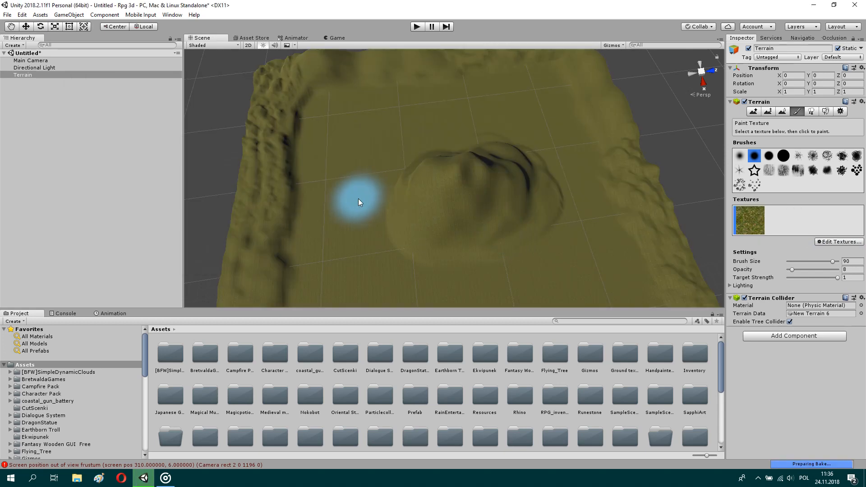
right_drag(358, 198, 194, 69)
key(w)
key(s)
click(834, 242)
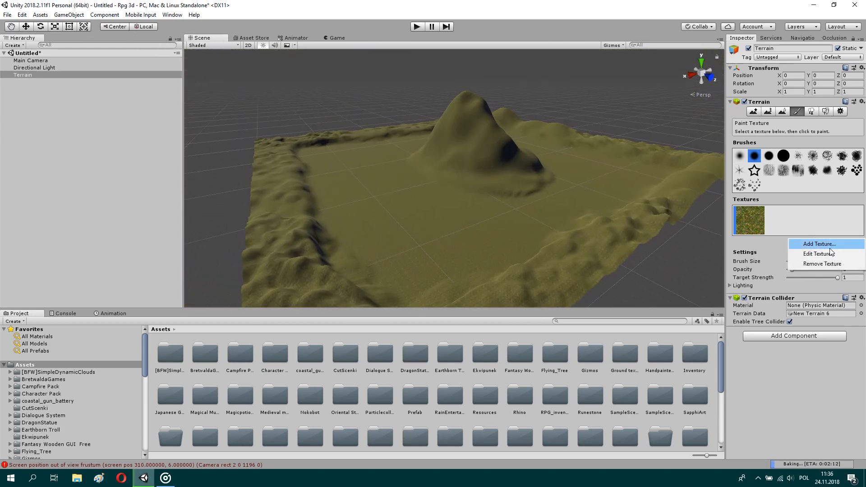
click(827, 250)
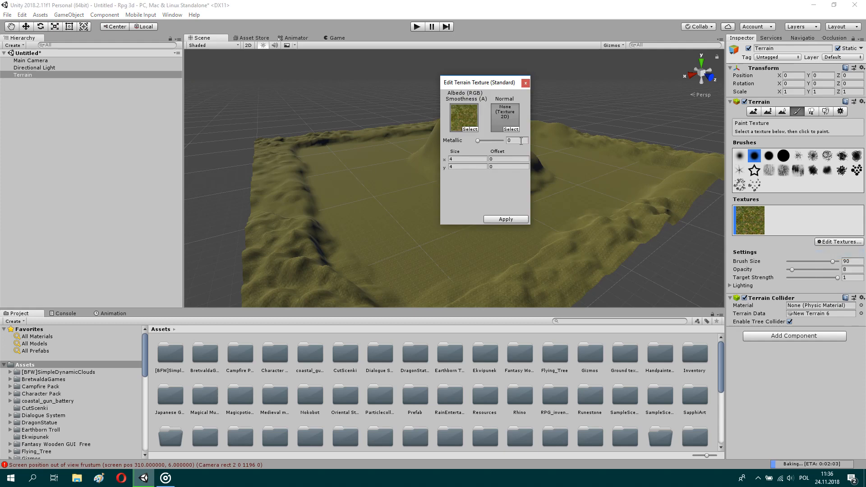
click(525, 83)
- Start adding a second terrain texture, search for "cli" and choose CliffAlbedoSpecular as its albedo
click(833, 243)
click(825, 247)
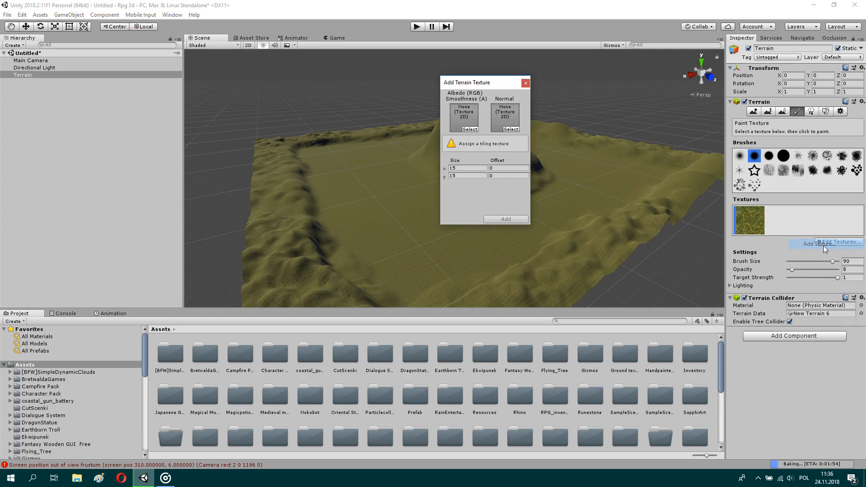
click(471, 130)
text(cli)
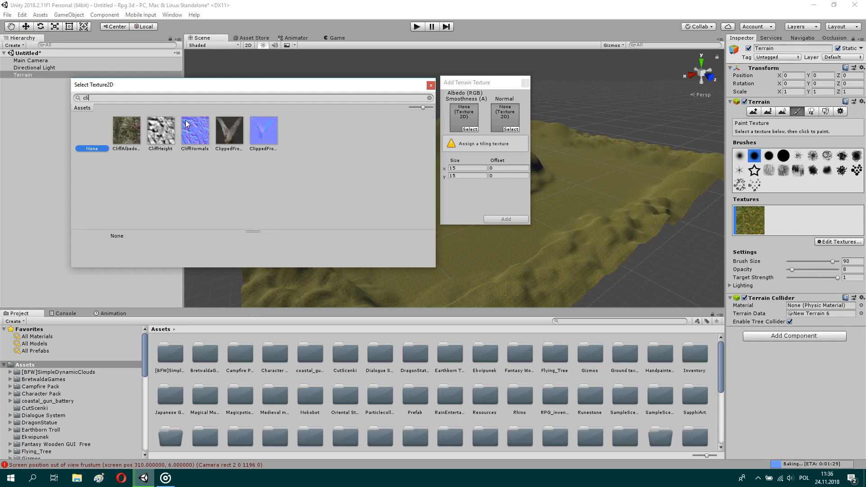
click(130, 131)
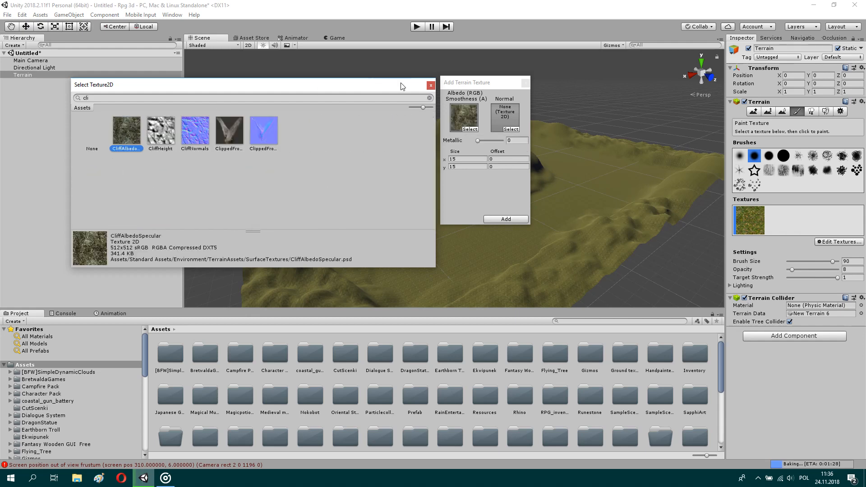
click(430, 85)
- Set the cliff texture's tiling size to 20 by 20 and add it to the terrain's textures
click(456, 159)
text(20)
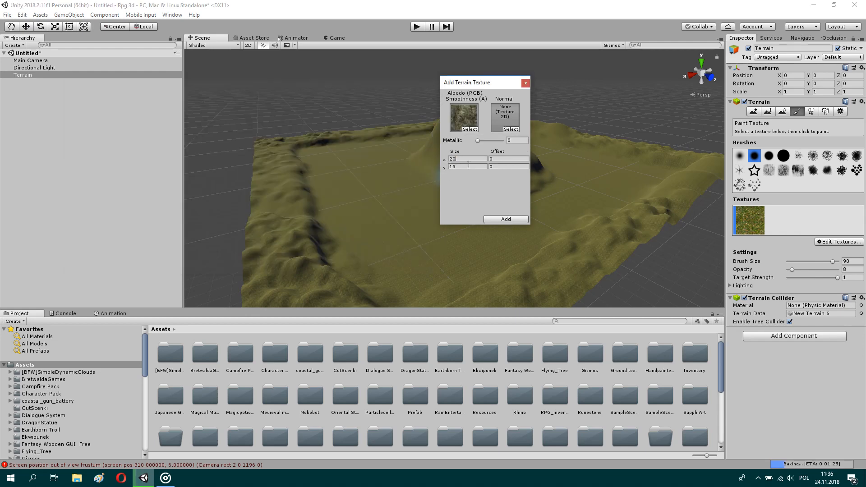
click(468, 166)
text(20)
click(494, 219)
mouse_move(386, 203)
alt+mouse_down()
mouse_move(418, 183)
mouse_move(392, 174)
mouse_move(172, 279)
mouse_move(381, 278)
alt+mouse_up()
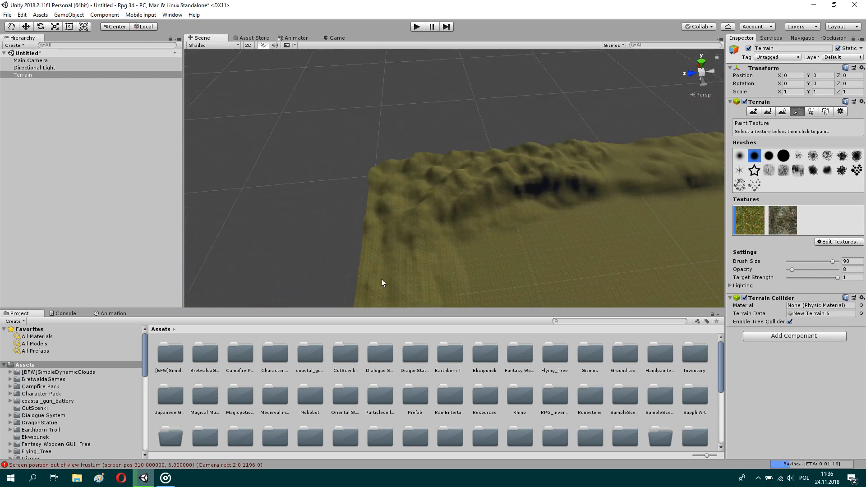
- Raise the brush opacity to 100 and paint the cliff texture along the first sides of the raised border
click(772, 217)
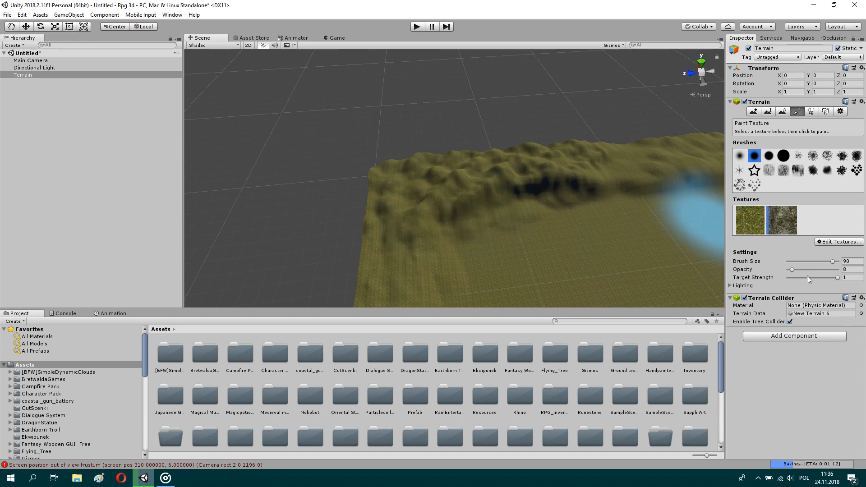
drag(794, 270, 838, 269)
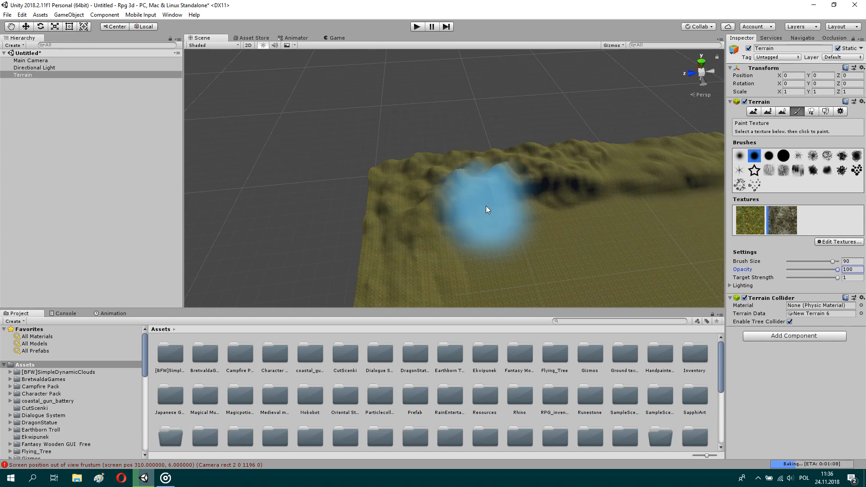
mouse_move(485, 206)
mouse_down()
mouse_move(467, 177)
mouse_move(394, 207)
mouse_move(393, 230)
mouse_move(517, 166)
mouse_up()
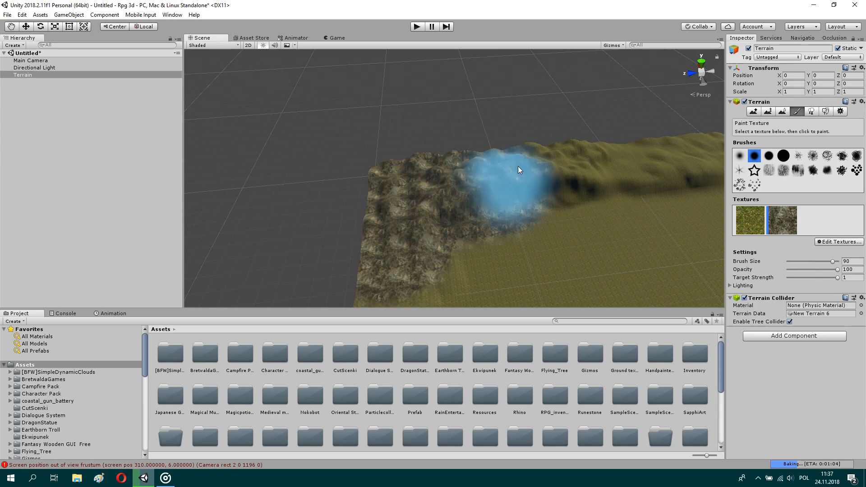
mouse_move(662, 137)
alt+mouse_down()
mouse_move(511, 113)
mouse_move(501, 96)
mouse_move(388, 124)
mouse_move(441, 122)
mouse_move(444, 91)
mouse_move(381, 135)
mouse_move(575, 130)
alt+mouse_up()
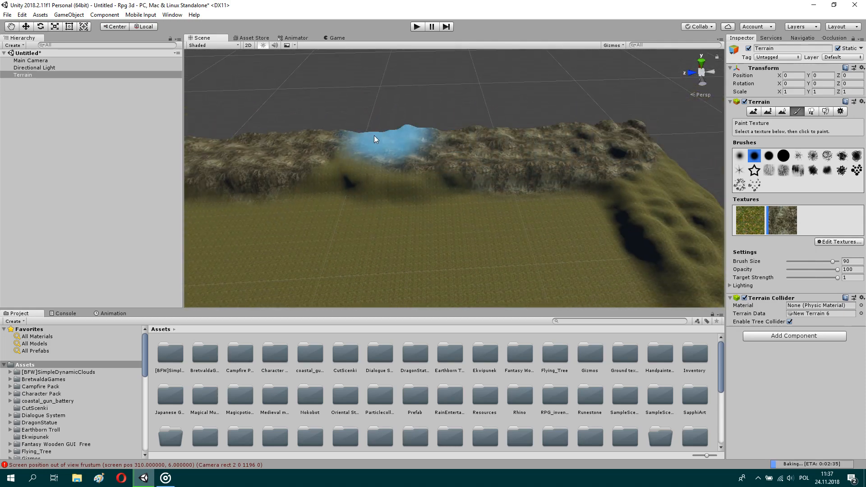
alt+drag(420, 146, 633, 197)
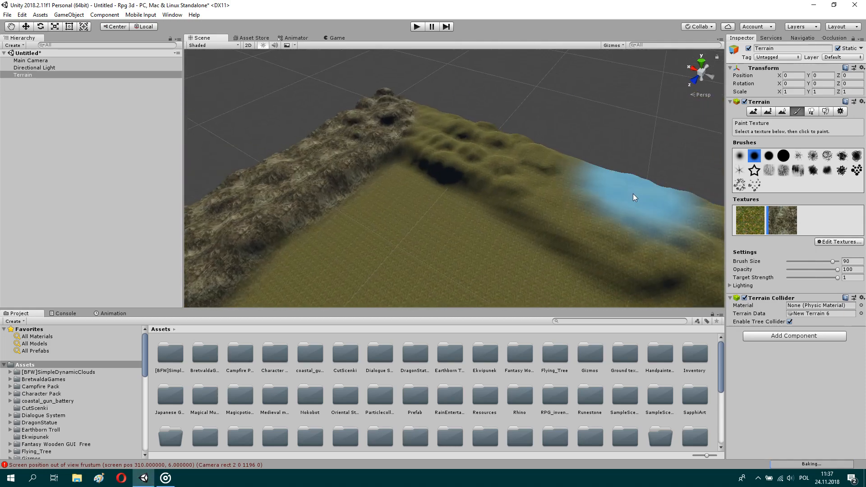
alt+drag(416, 135, 567, 110)
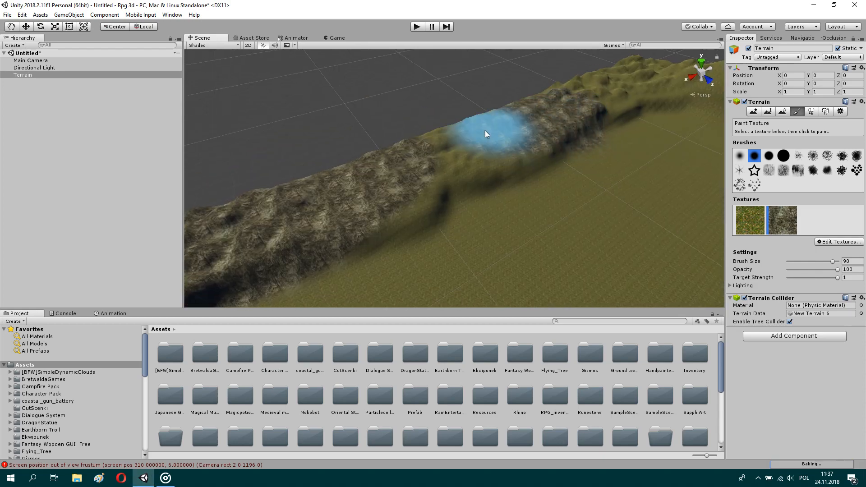
mouse_move(485, 130)
mouse_down()
mouse_move(417, 171)
mouse_move(596, 108)
mouse_up()
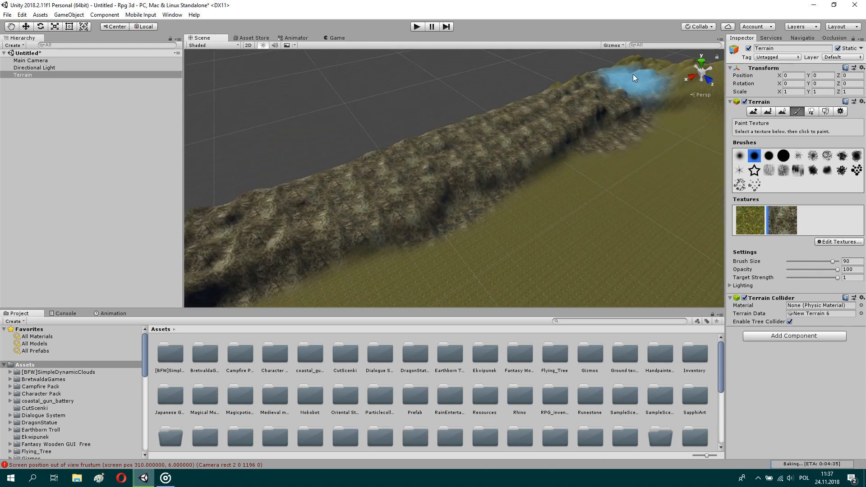
drag(633, 78, 595, 93)
- Cover the remaining border ridges with the cliff texture and clean up their inner foot with the grass texture
click(752, 218)
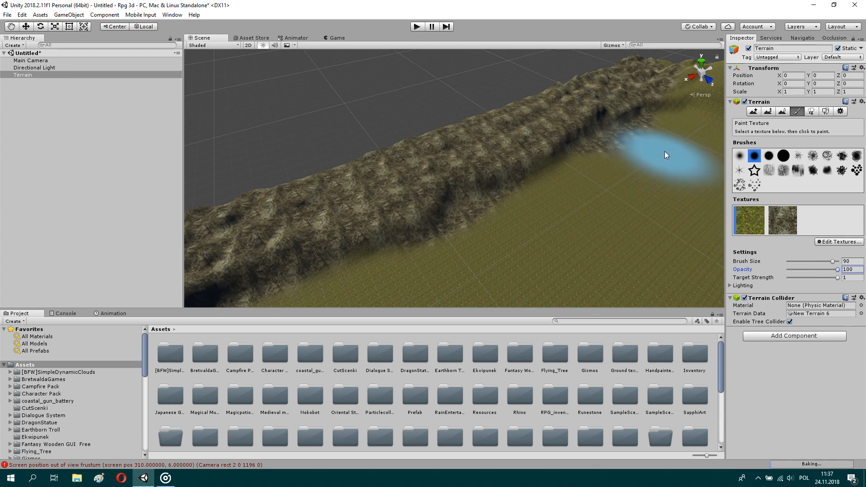
mouse_move(499, 273)
alt+mouse_down()
mouse_move(627, 137)
mouse_move(663, 128)
mouse_move(622, 184)
alt+mouse_up()
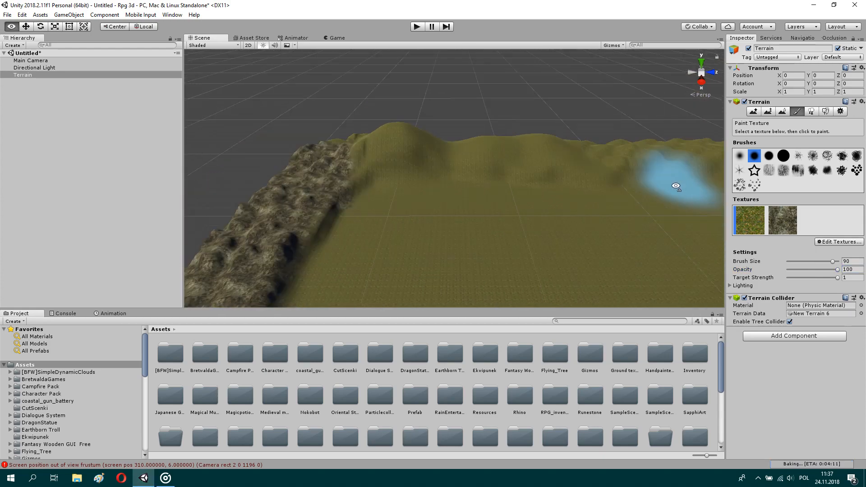
click(789, 228)
mouse_move(559, 159)
mouse_down()
mouse_move(332, 152)
mouse_move(415, 130)
mouse_move(561, 144)
mouse_up()
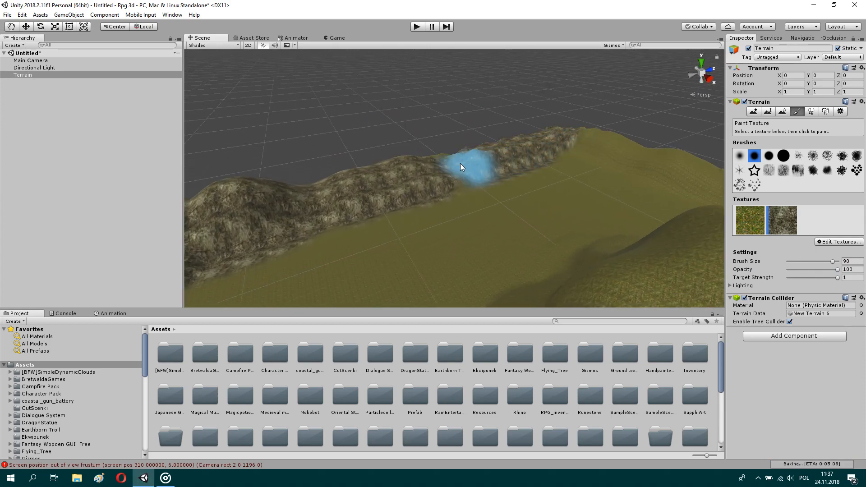
mouse_move(583, 130)
mouse_down()
mouse_move(623, 139)
mouse_move(677, 168)
mouse_up()
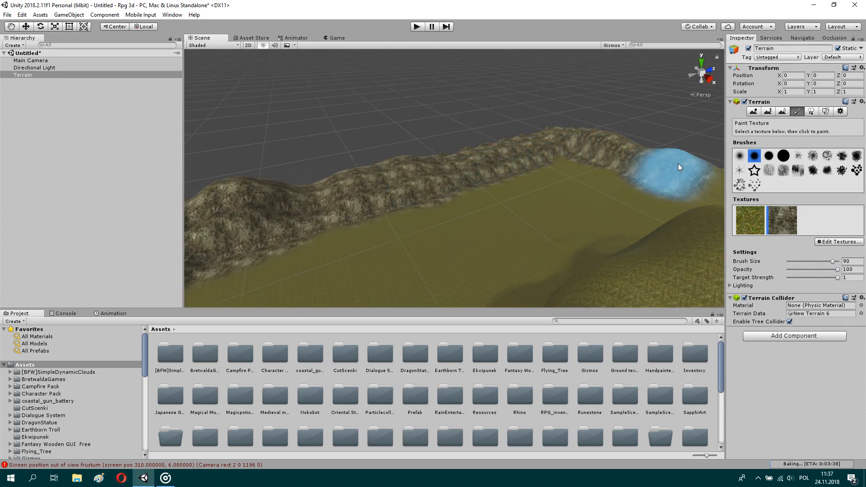
mouse_move(483, 107)
alt+mouse_down()
mouse_move(642, 92)
mouse_move(542, 192)
mouse_move(271, 200)
alt+mouse_up()
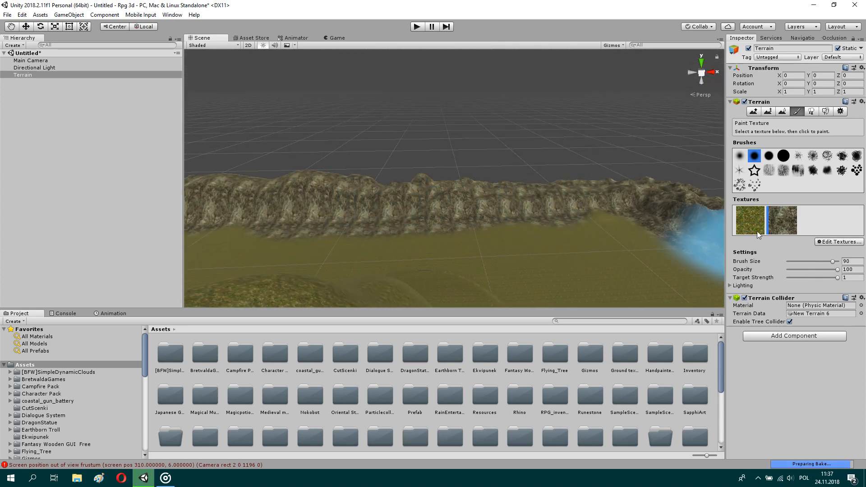
click(757, 231)
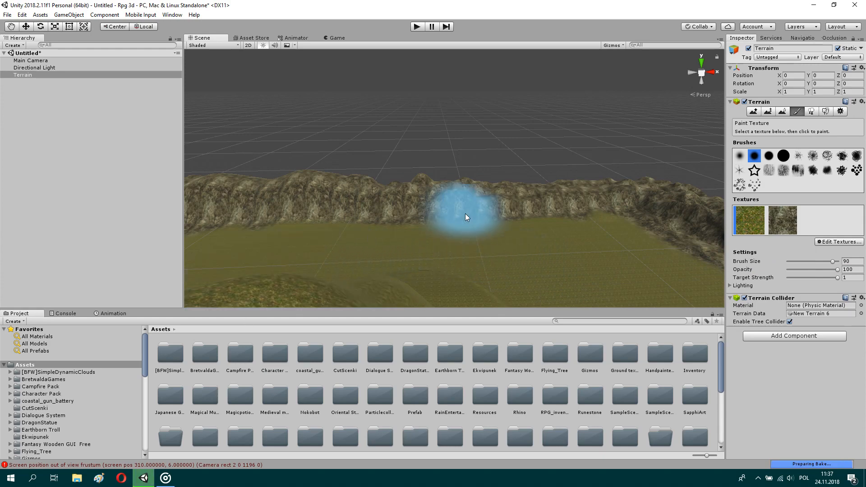
alt+drag(465, 213, 228, 301)
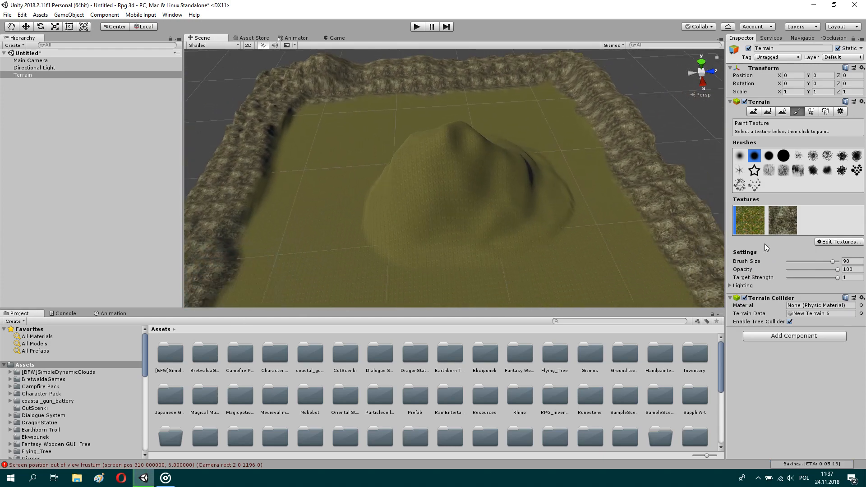
- Cover all sides of the central mountain with the cliff texture at opacity 100
click(778, 229)
mouse_move(475, 207)
mouse_down()
mouse_move(407, 185)
mouse_move(510, 153)
mouse_move(534, 166)
mouse_move(536, 196)
mouse_move(463, 215)
mouse_move(407, 210)
mouse_move(393, 191)
mouse_up()
key(w)
mouse_move(457, 185)
right_down()
mouse_move(211, 178)
mouse_move(2, 204)
mouse_move(845, 201)
right_up()
key(s)
right_drag(486, 116, 492, 85)
right_drag(573, 199, 584, 220)
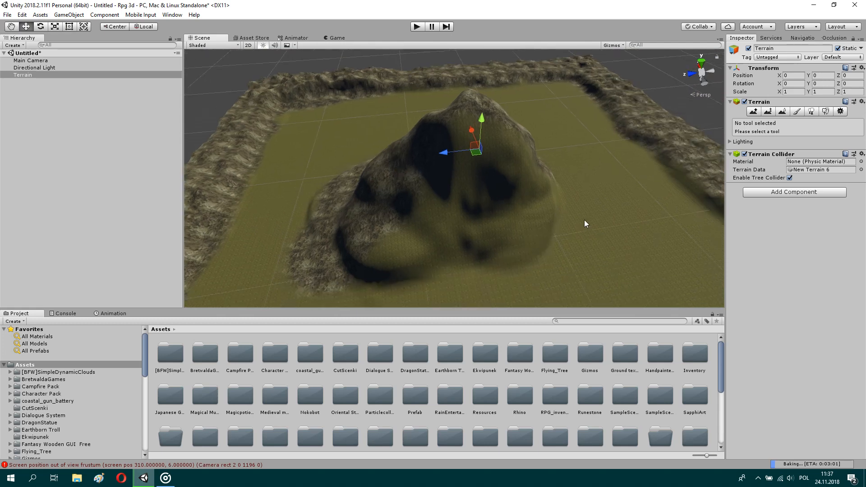
click(796, 111)
click(786, 221)
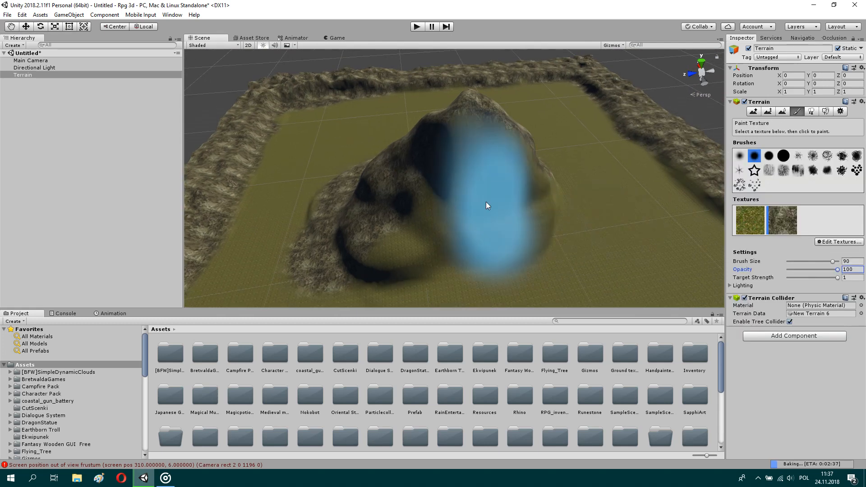
mouse_move(486, 202)
mouse_down()
mouse_move(529, 188)
mouse_move(534, 170)
mouse_move(473, 201)
mouse_move(364, 213)
mouse_up()
- Lower the brush opacity to 35 and paint the grass texture over one side of the mountain's foot
click(750, 220)
mouse_move(798, 270)
mouse_down()
mouse_move(839, 267)
mouse_move(796, 273)
mouse_up()
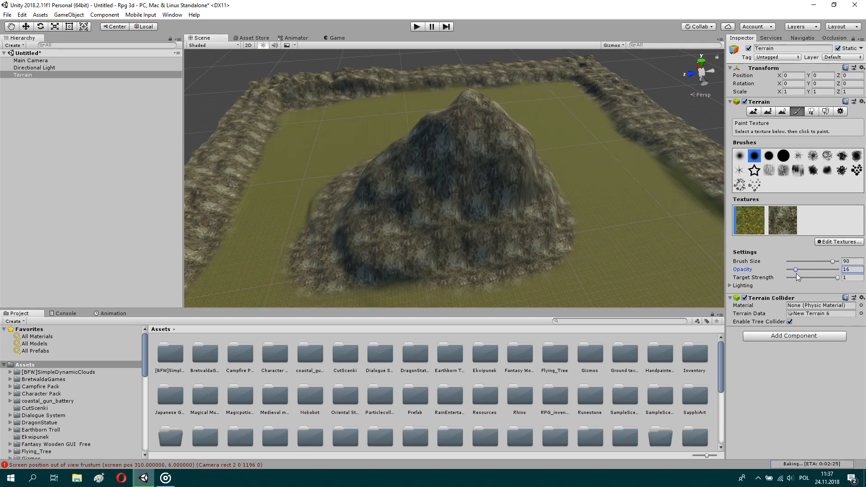
mouse_move(341, 290)
mouse_down()
mouse_move(317, 273)
mouse_move(329, 201)
mouse_up()
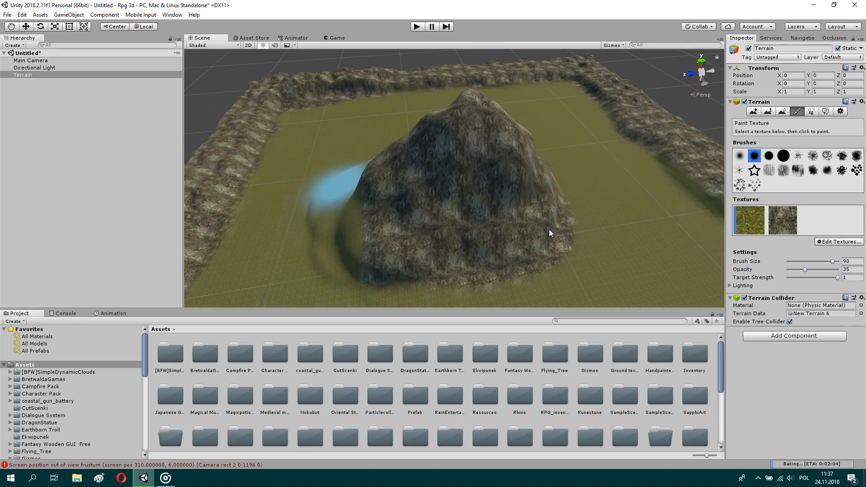
- Reduce the brush opacity to about 10 and repaint the cliff texture over that side of the mountain's foot
drag(811, 269, 792, 270)
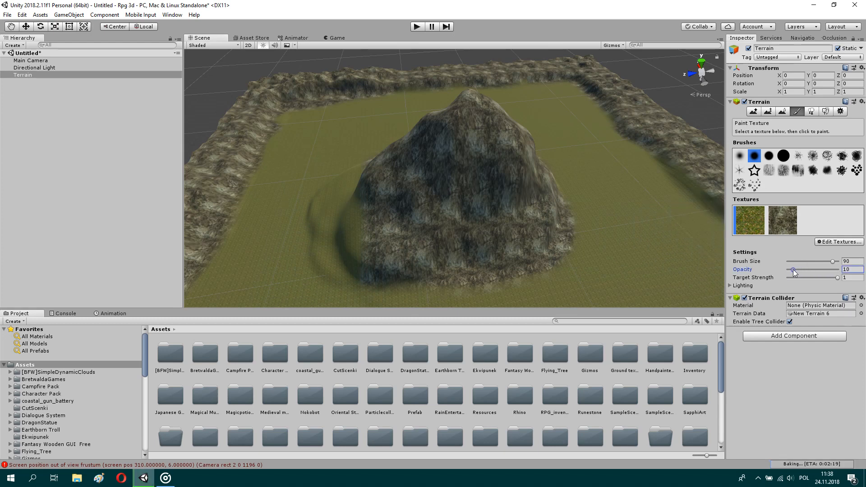
click(795, 220)
mouse_move(388, 248)
mouse_down()
mouse_move(338, 185)
mouse_move(352, 237)
mouse_up()
- Blend the grass texture into the foot of the mountain using opacity 4 and brush size 58
click(748, 212)
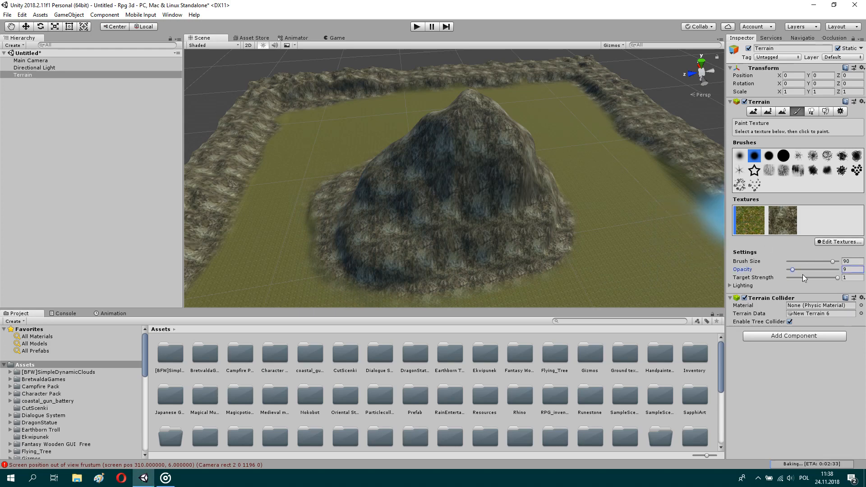
drag(792, 270, 789, 269)
right_drag(572, 205, 532, 266)
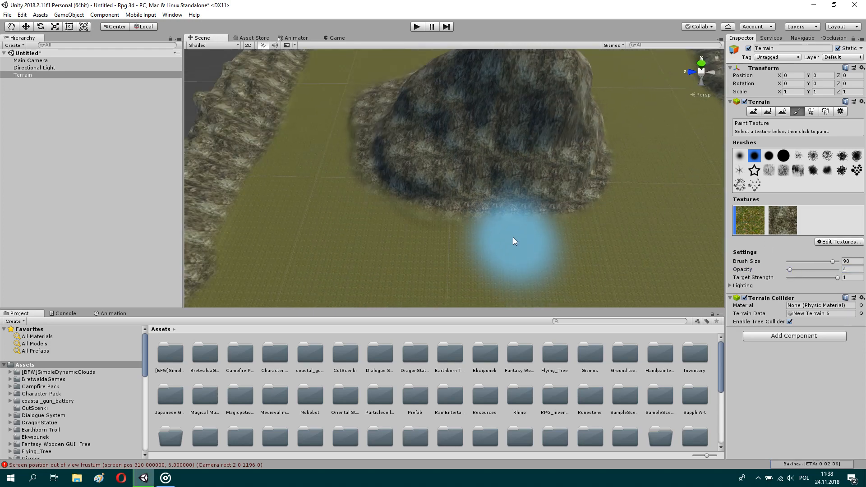
mouse_move(586, 190)
right_down()
mouse_move(578, 150)
mouse_move(499, 162)
mouse_move(396, 140)
mouse_move(161, 124)
mouse_move(141, 158)
right_up()
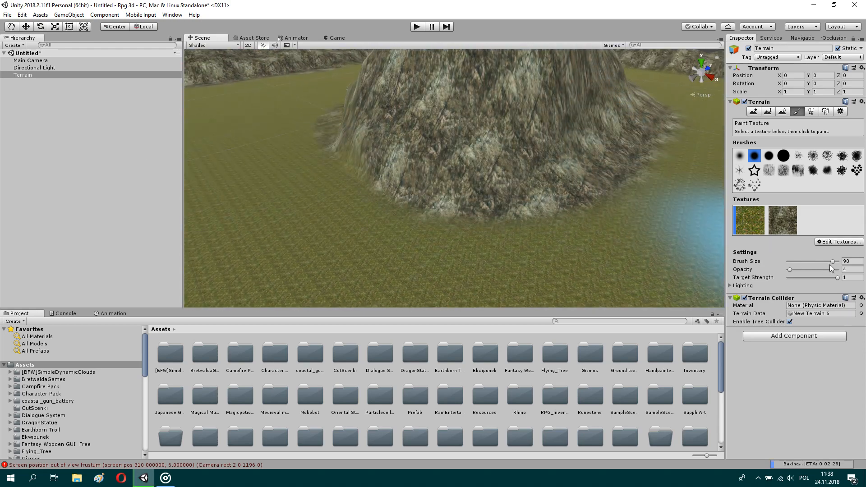
click(831, 264)
drag(815, 261, 814, 261)
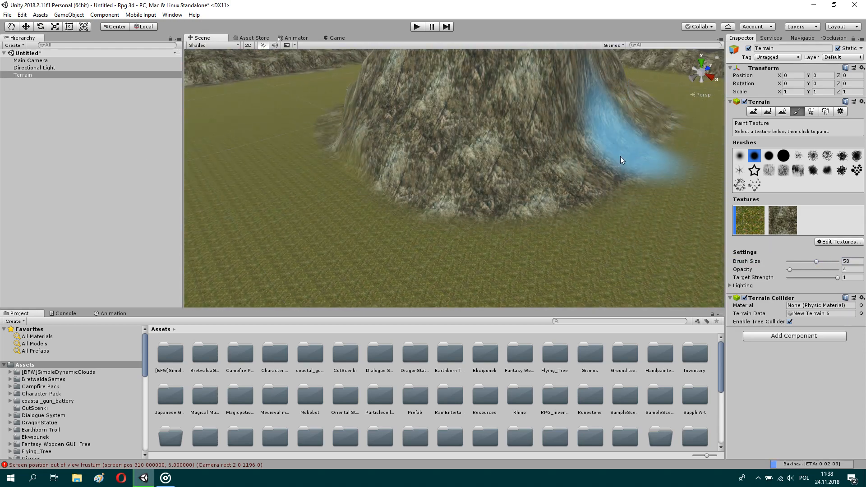
mouse_move(465, 194)
mouse_down()
mouse_move(403, 199)
mouse_move(567, 171)
mouse_up()
- Retouch the mountain's lower slopes with the cliff texture where the grass spreads too far up
click(788, 223)
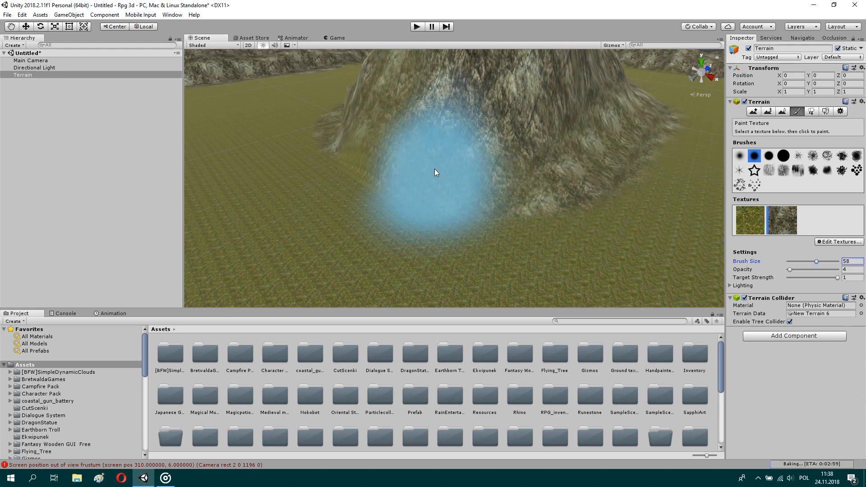
mouse_move(434, 169)
mouse_down()
mouse_move(392, 134)
mouse_move(368, 69)
mouse_up()
right_drag(406, 174, 436, 163)
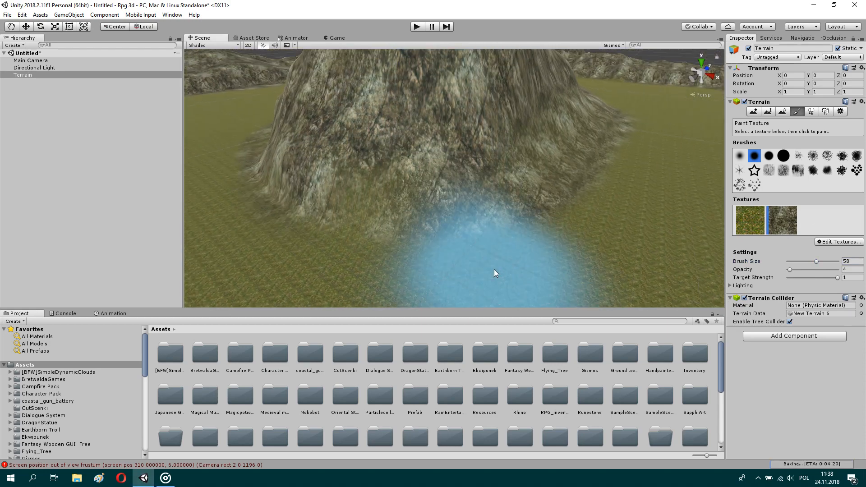
mouse_move(525, 169)
right_down()
mouse_move(570, 117)
mouse_move(361, 135)
mouse_move(315, 164)
mouse_move(529, 173)
right_up()
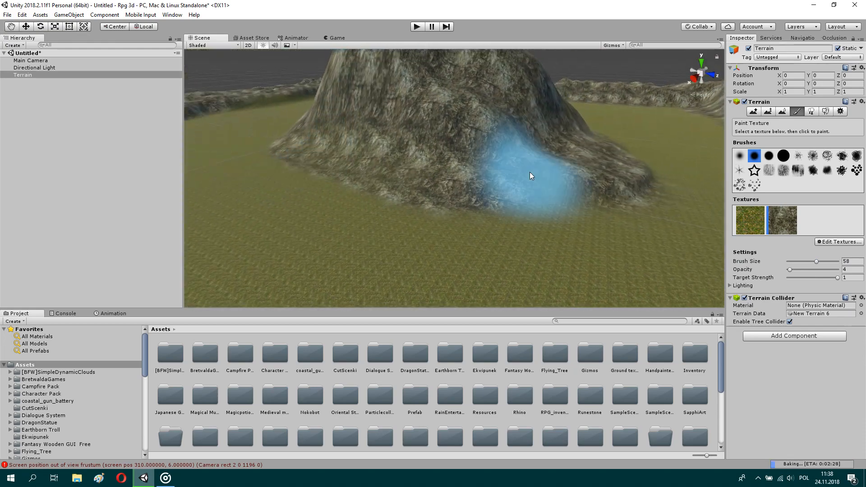
- Blend the grass texture softly into the mountain's foot on its other sides
click(748, 221)
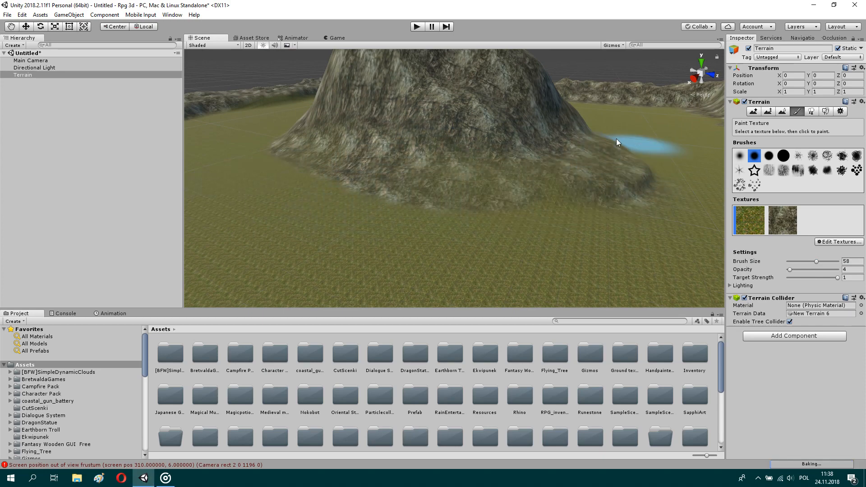
mouse_move(621, 141)
right_down()
mouse_move(502, 164)
mouse_move(401, 212)
mouse_move(344, 193)
mouse_move(167, 212)
mouse_move(5, 215)
mouse_move(1, 250)
mouse_move(864, 275)
right_up()
key(s)
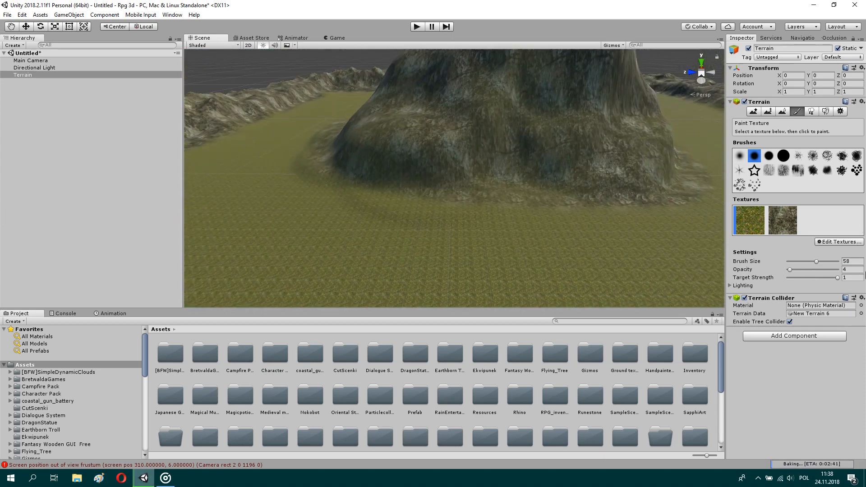
- Paint the cliff texture over the mountain's lower flank and the grassy patches on the border's inner slopes
click(769, 217)
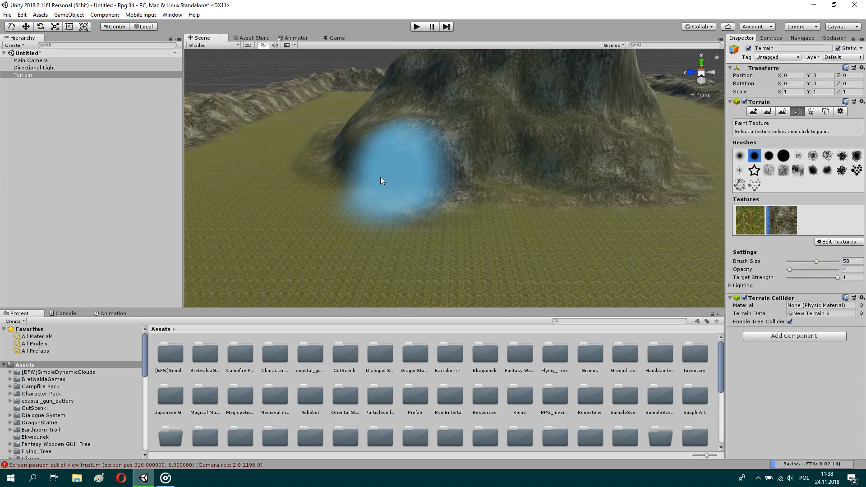
right_drag(384, 140, 426, 210)
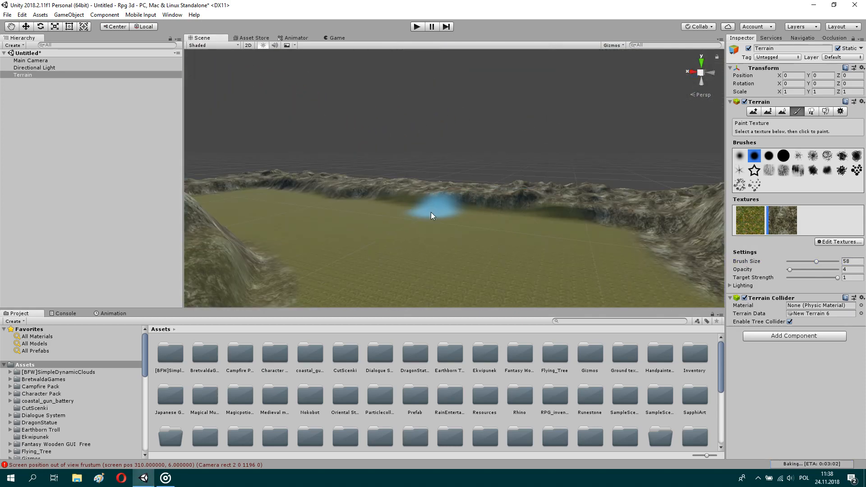
drag(466, 186, 590, 204)
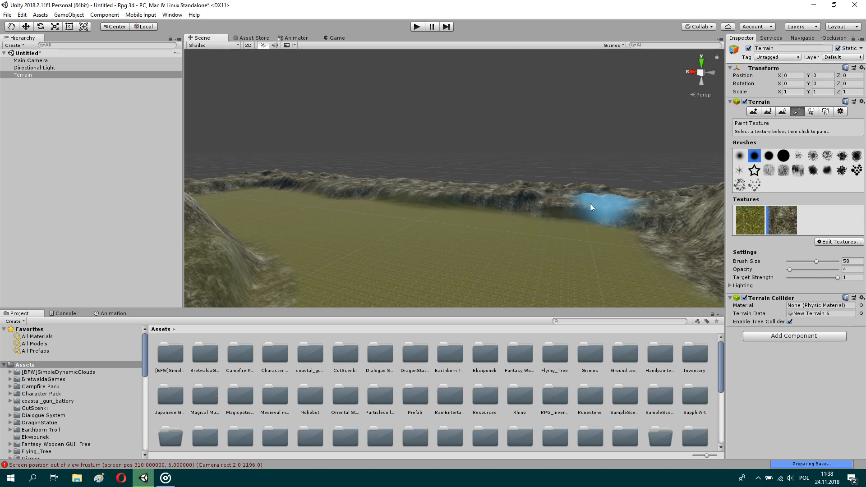
right_drag(390, 196, 631, 266)
scroll(631, 266, down, 5)
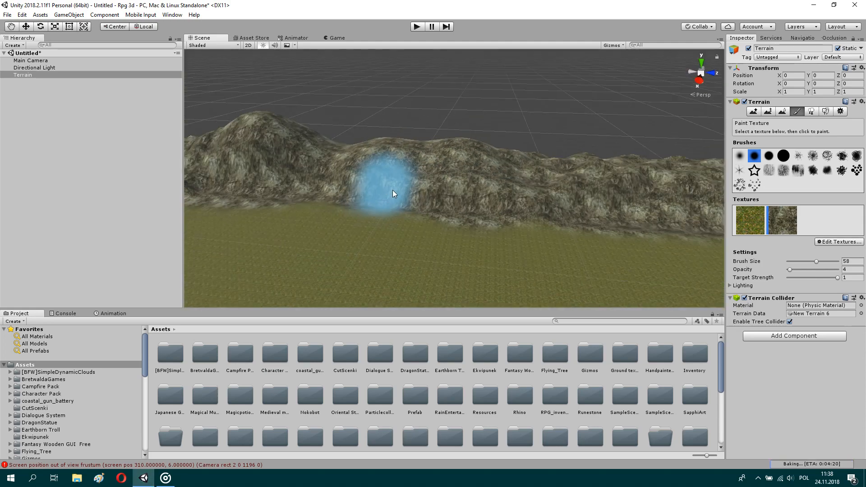
right_drag(393, 190, 780, 139)
scroll(484, 200, down, 3)
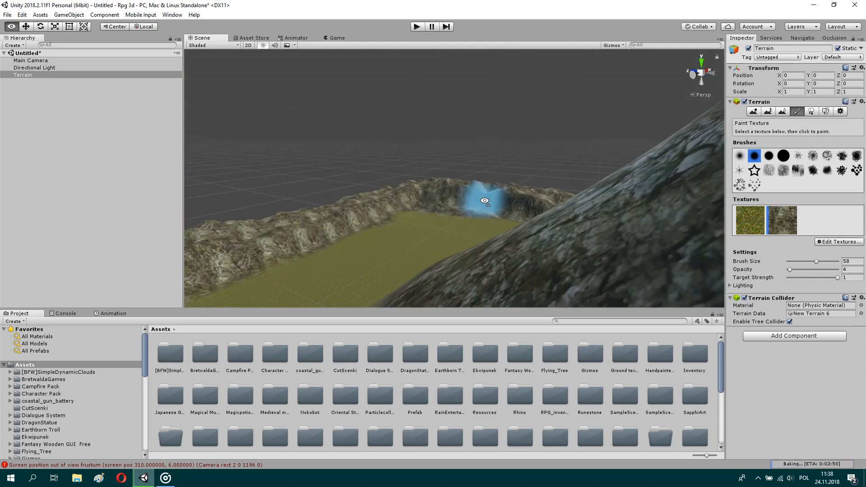
- Touch up the foot of the border's inner slopes, alternating between the grass and cliff textures
mouse_move(484, 200)
right_down()
mouse_move(530, 189)
mouse_move(434, 222)
right_up()
click(750, 220)
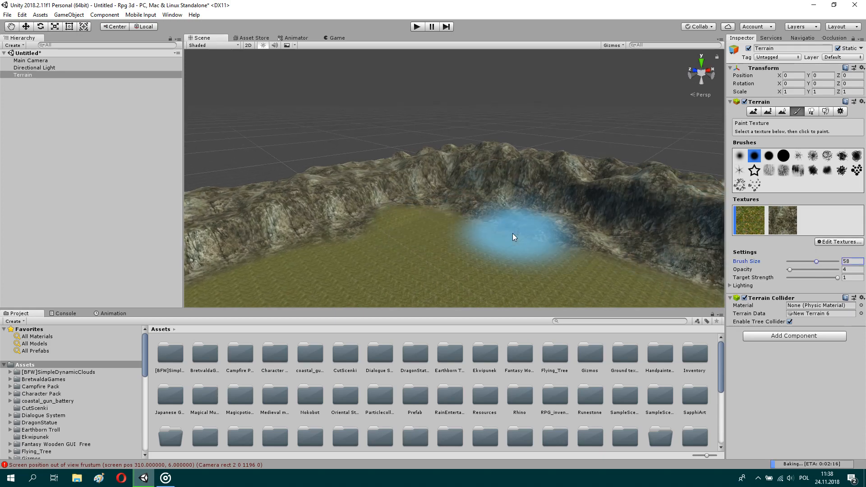
mouse_move(264, 252)
right_down()
mouse_move(712, 193)
mouse_move(623, 192)
right_up()
click(780, 217)
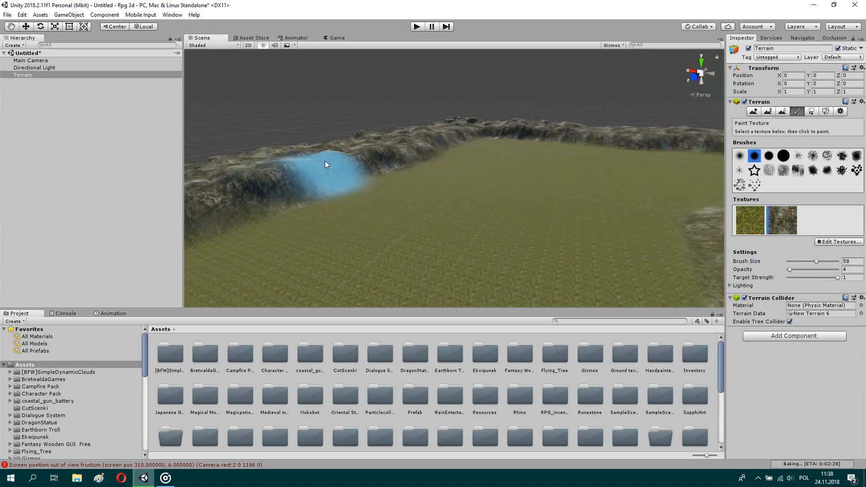
- Search the project assets for "fps" and place the FPSController prefab on the grass beside the mountain
mouse_move(334, 212)
right_down()
mouse_move(497, 196)
mouse_move(426, 244)
right_up()
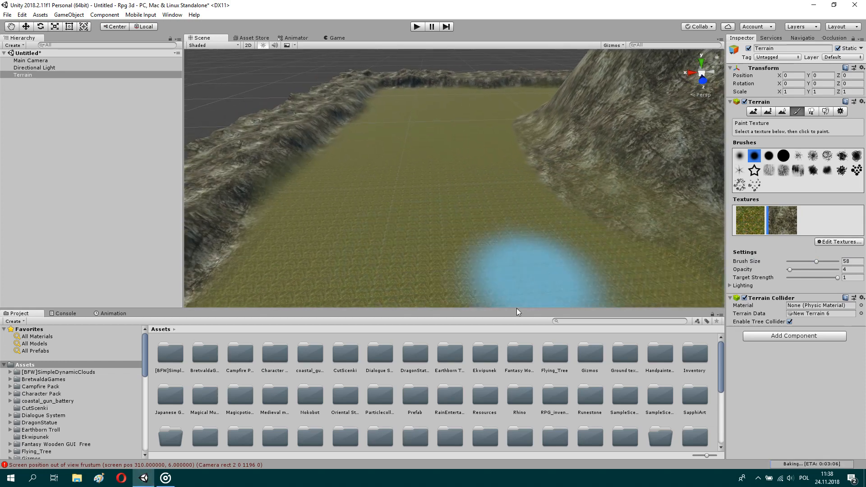
text(fps)
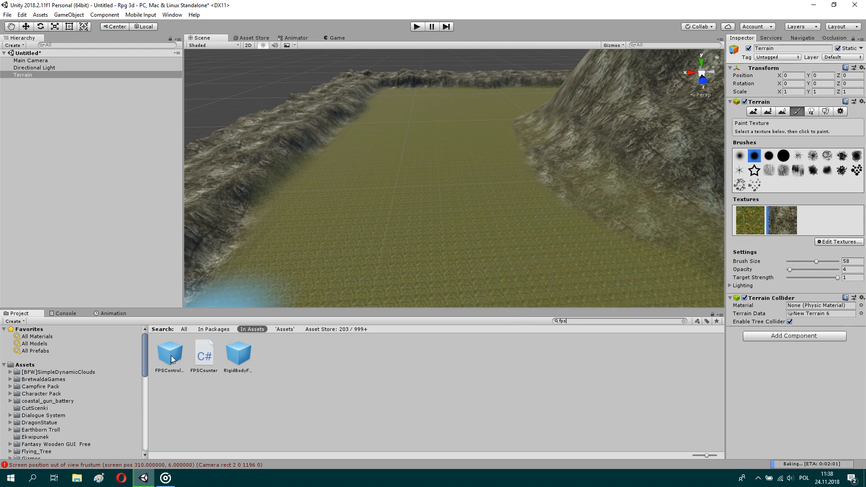
drag(399, 234, 398, 235)
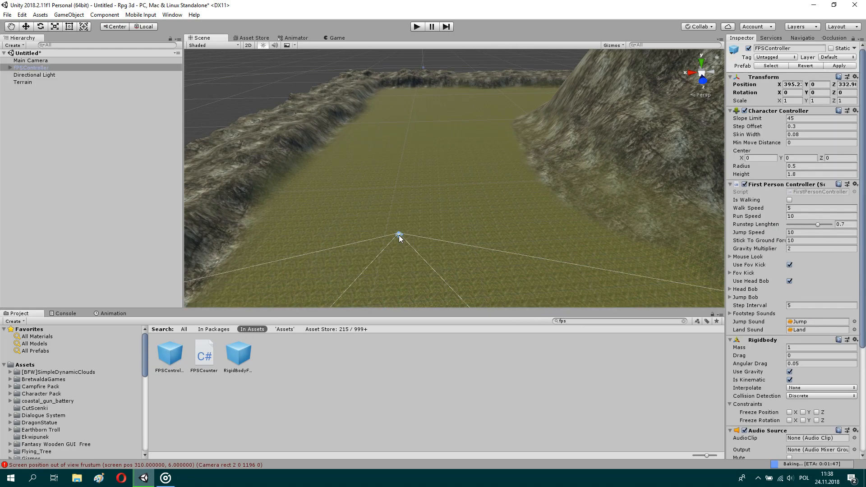
- Run the scene in play mode and walk the first-person character toward the mountain to inspect the painted terrain
right_drag(479, 231, 486, 207)
click(417, 26)
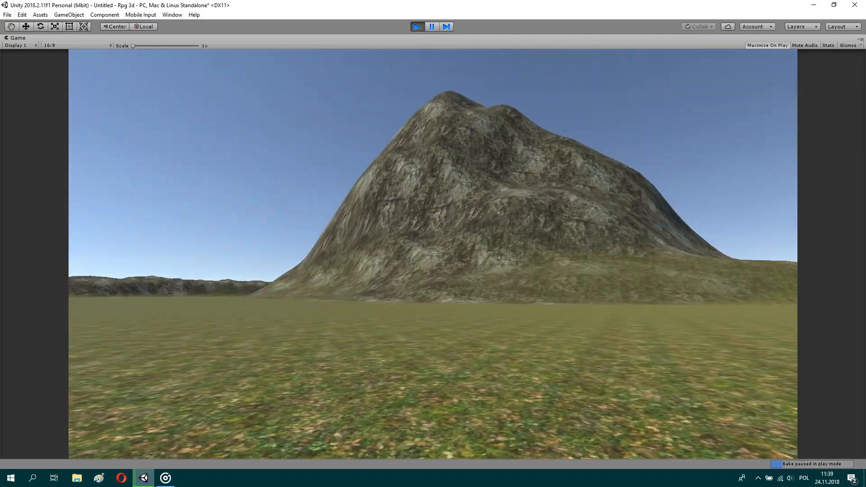
key(w)
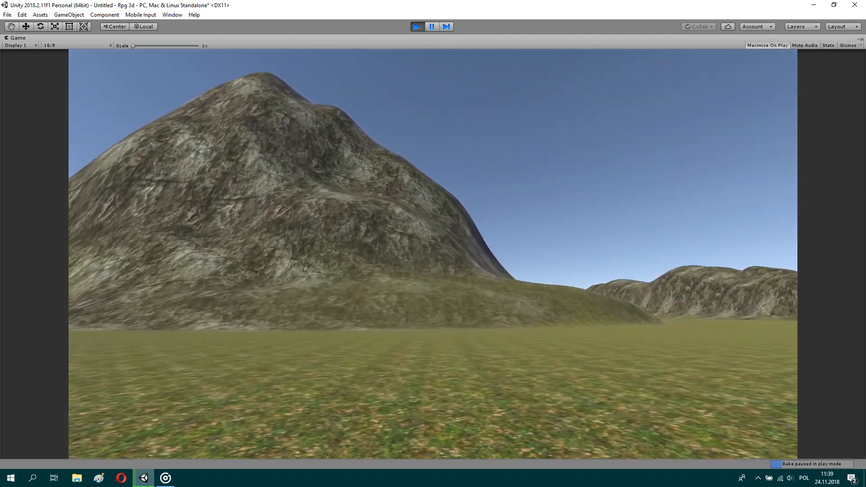
key(w)
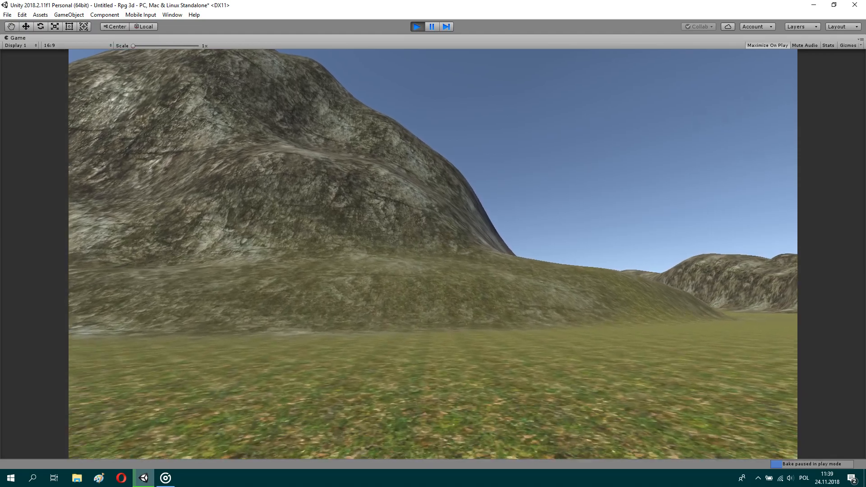